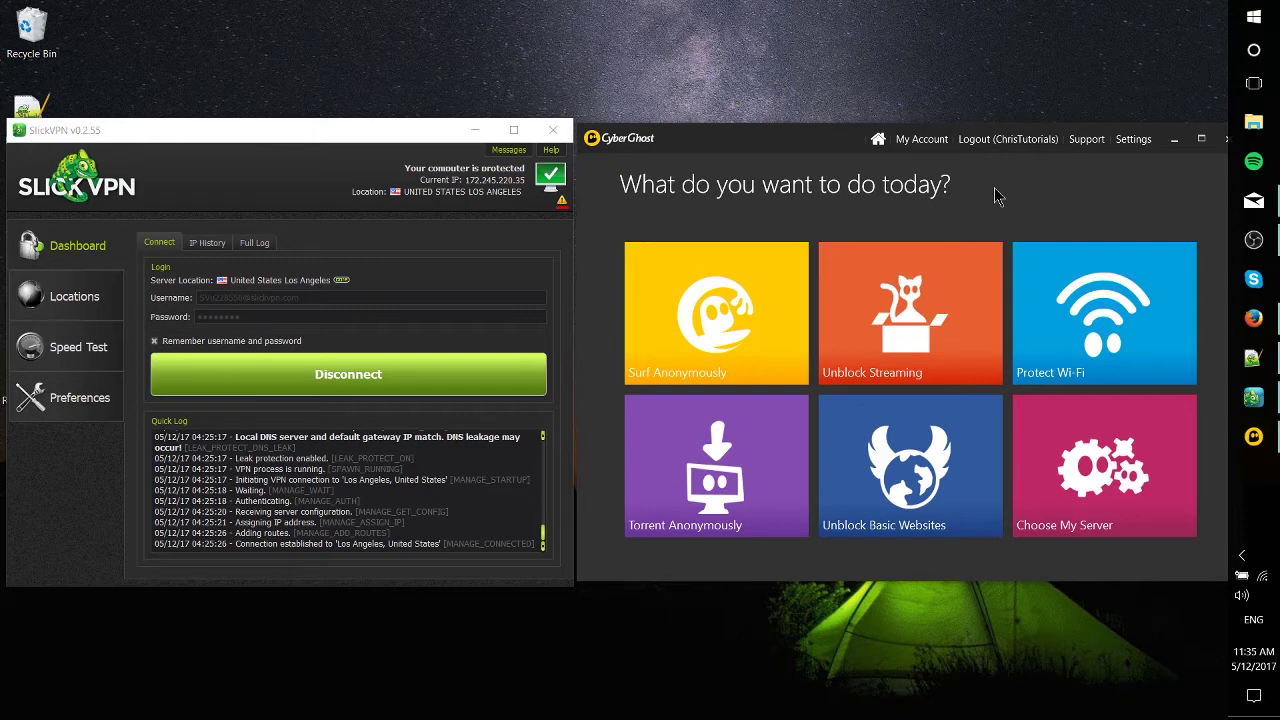
# - Open CyberGhost's Unblock Streaming page and scroll through the streaming service cards
pyautogui.click(945, 318)
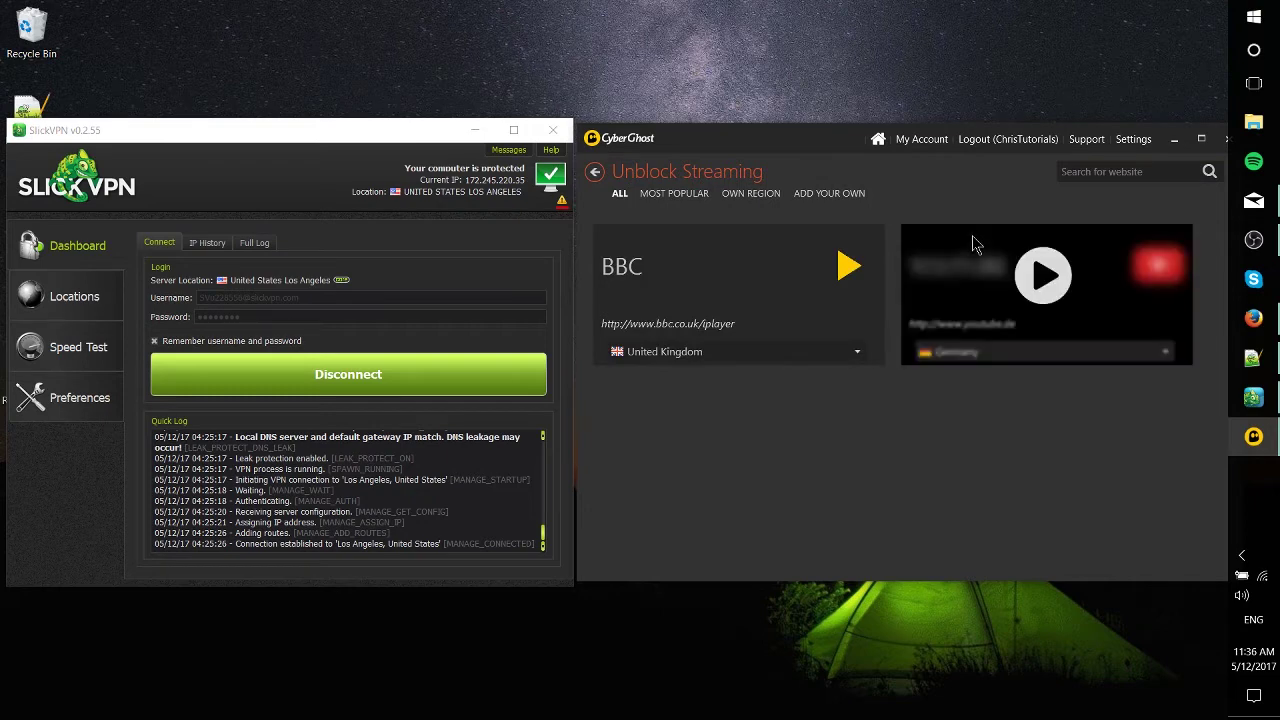
pyautogui.scroll(-1, 898, 465)
pyautogui.scroll(-3, 898, 465)
pyautogui.scroll(-3, 898, 465)
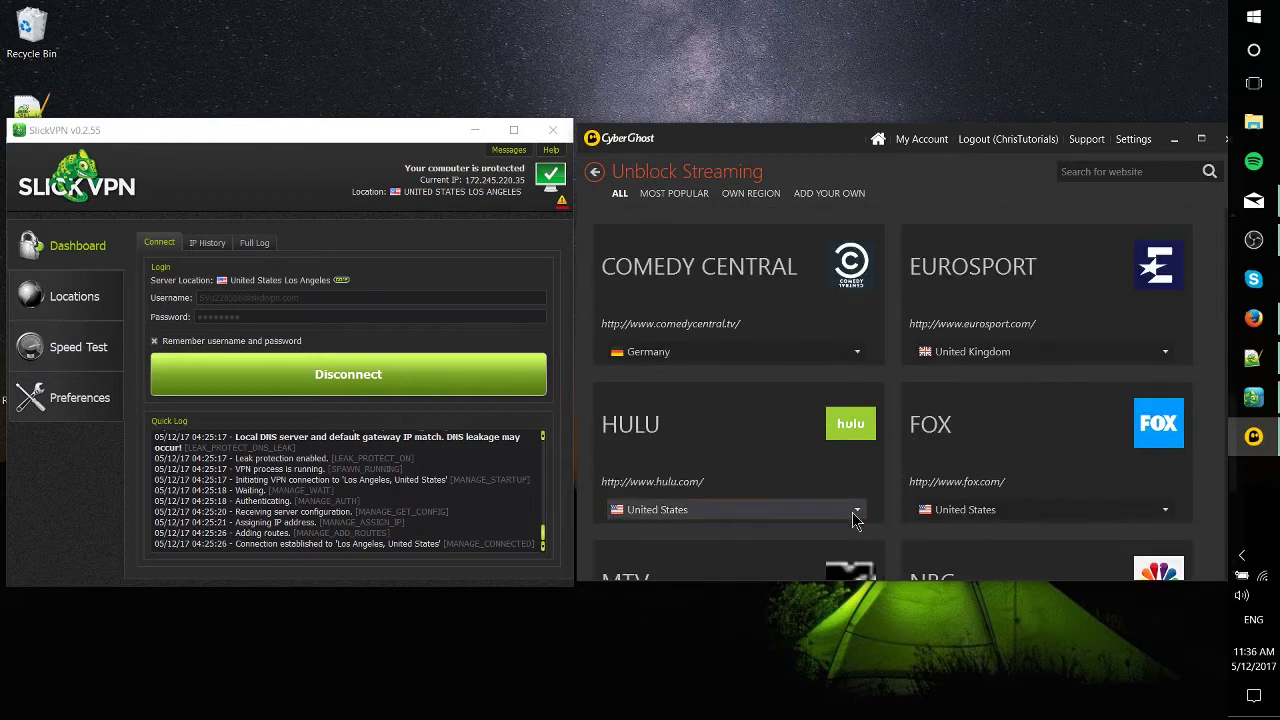
# - Check Hulu's region dropdown, set to the United States, then scroll the list again
pyautogui.click(855, 513)
pyautogui.click(855, 515)
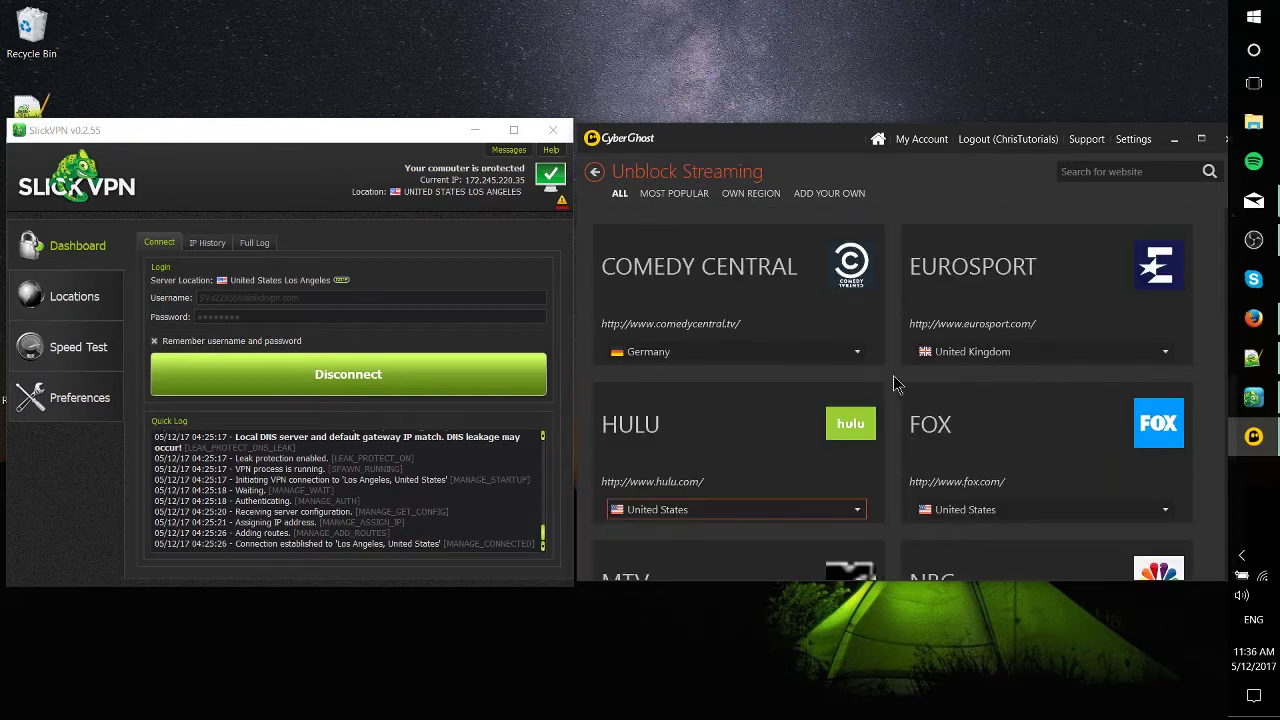
pyautogui.scroll(5, 898, 400)
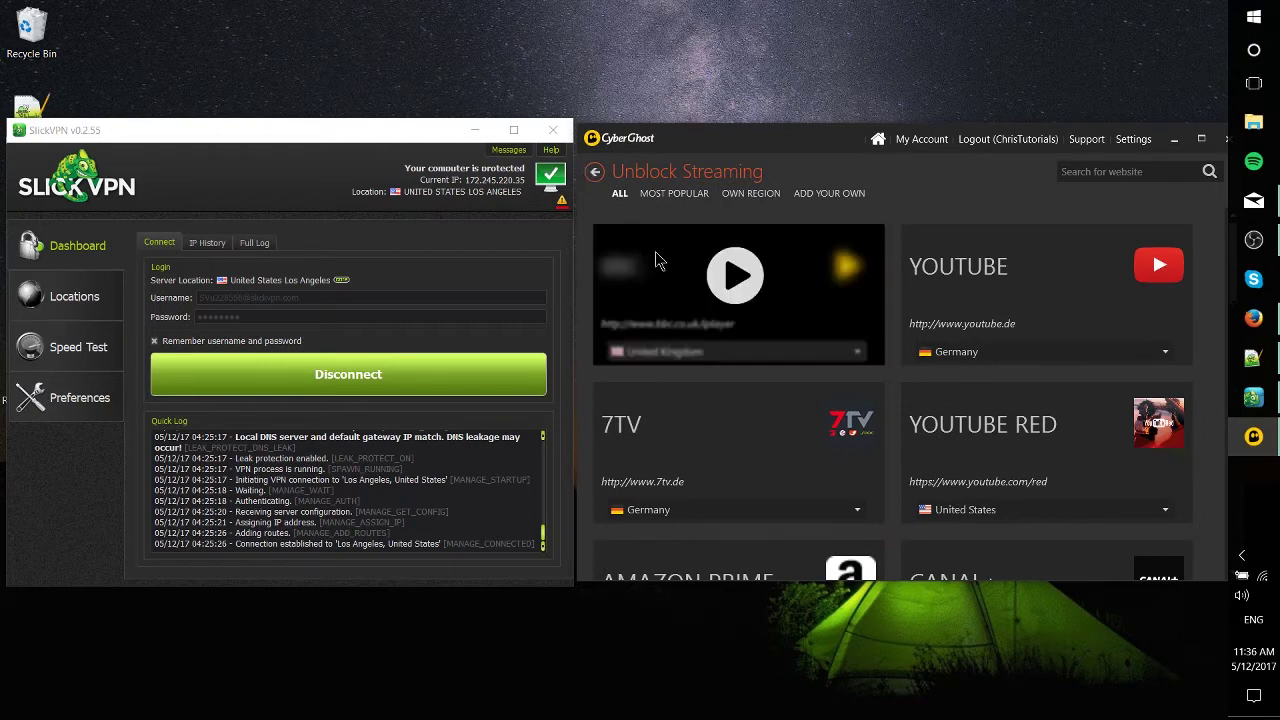
pyautogui.scroll(-6, 674, 297)
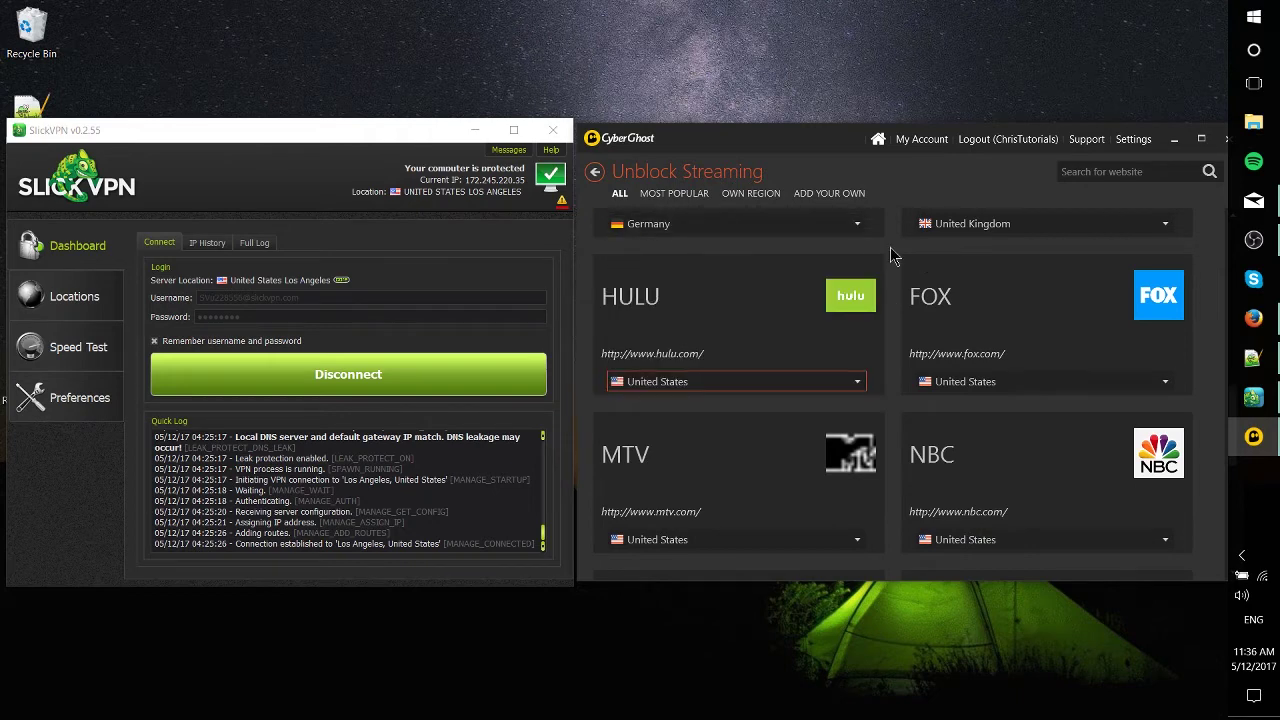
# - Leave the Unblock Streaming page and return to CyberGhost's home tiles
pyautogui.click(595, 173)
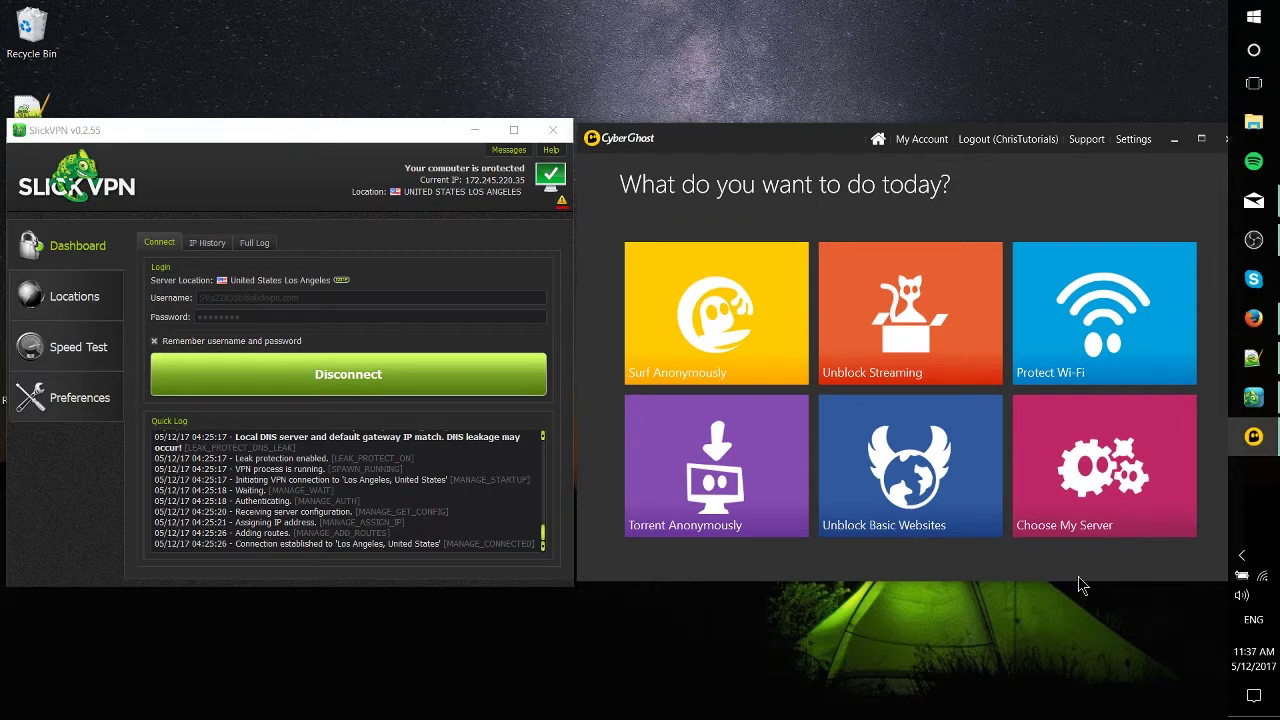
# - Open Choose My Server, list the Most Empty servers and select the Austria entry
pyautogui.click(1118, 520)
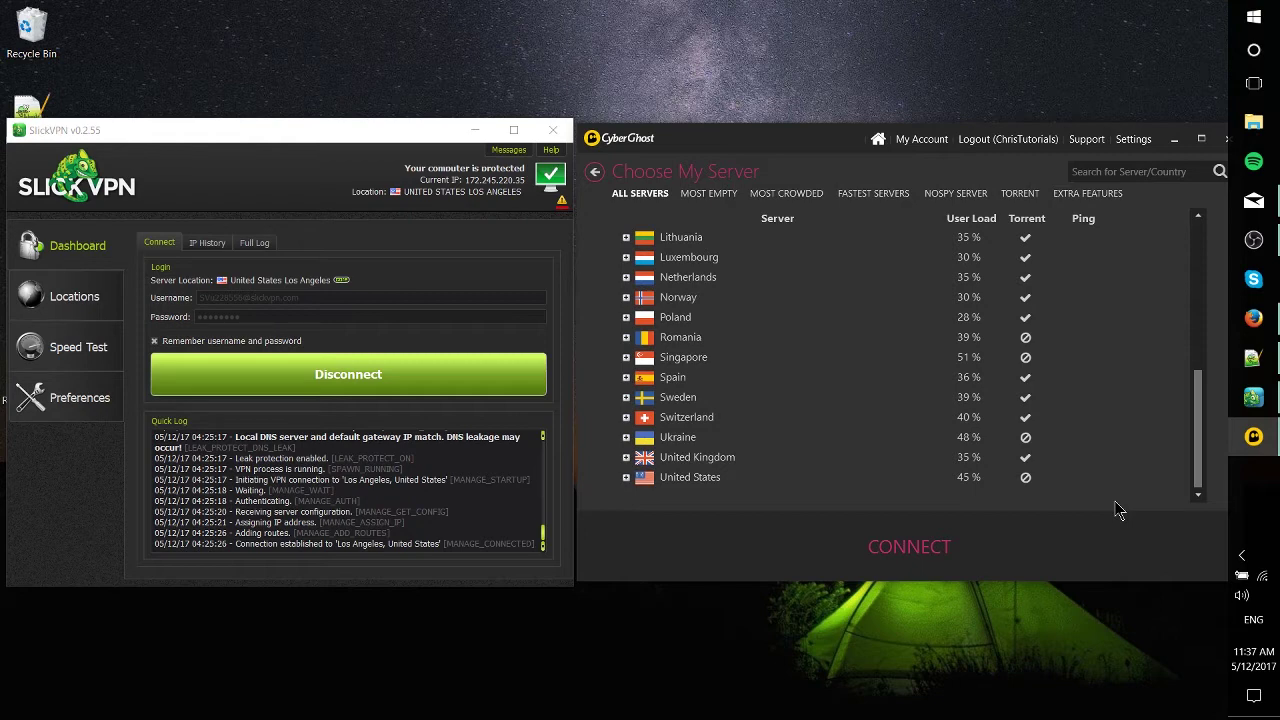
pyautogui.click(700, 194)
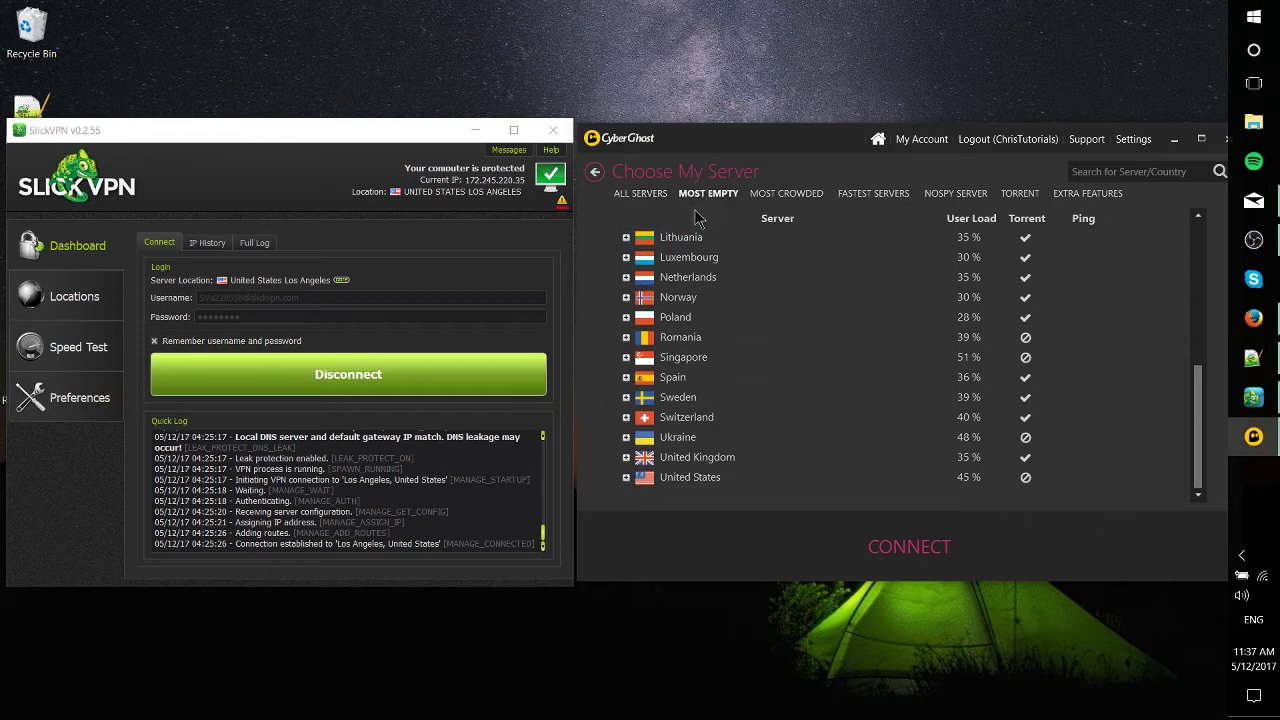
pyautogui.scroll(5, 880, 268)
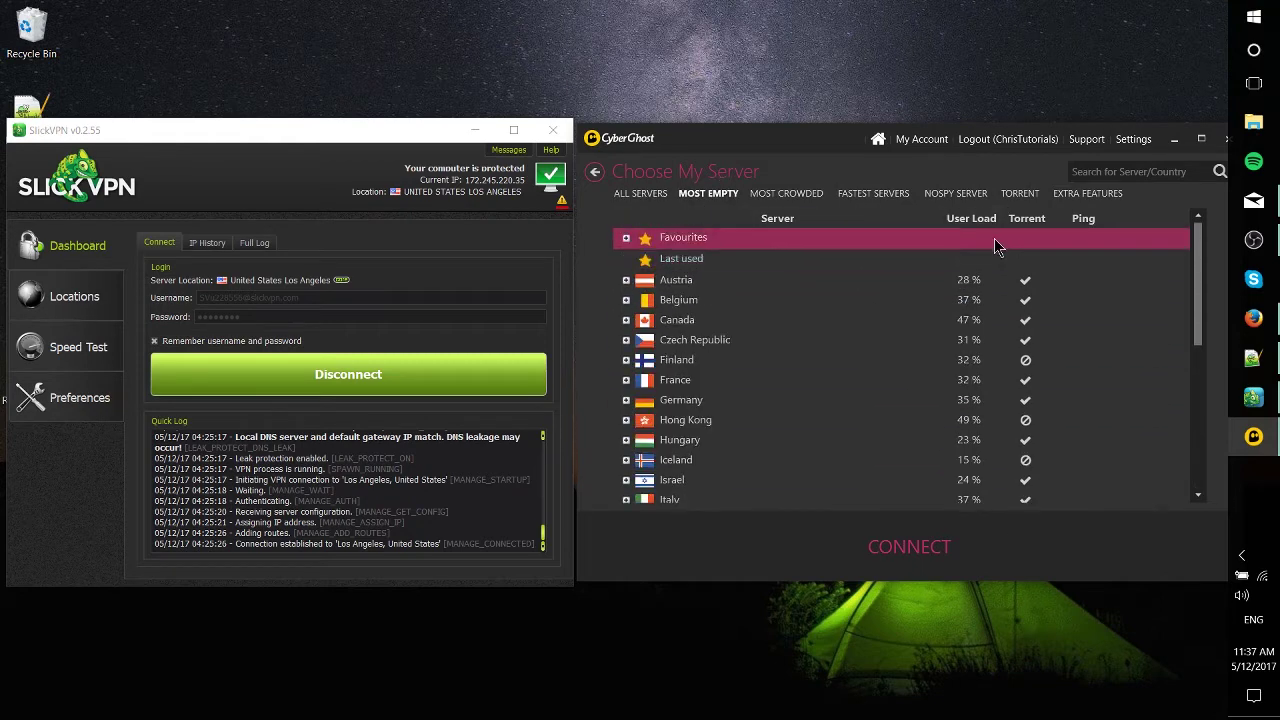
pyautogui.click(812, 279)
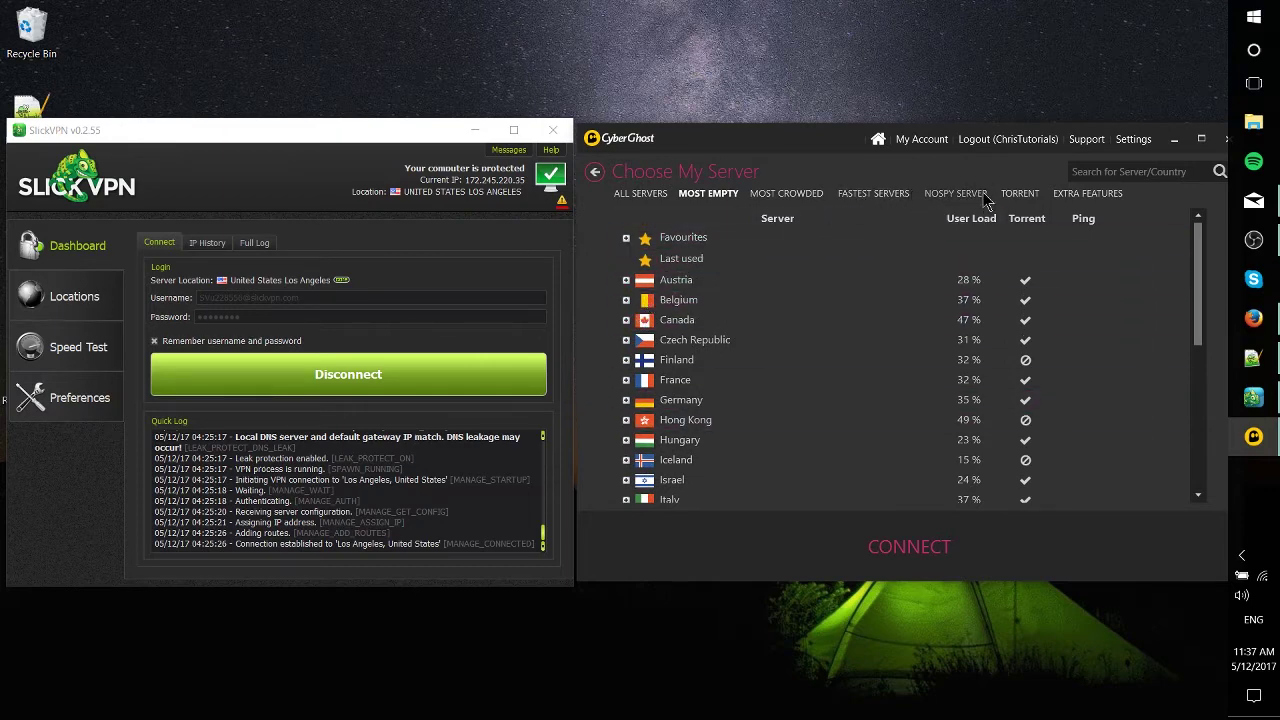
# - Filter the list to torrent-friendly servers, then run the Fastest Servers test
pyautogui.click(1016, 195)
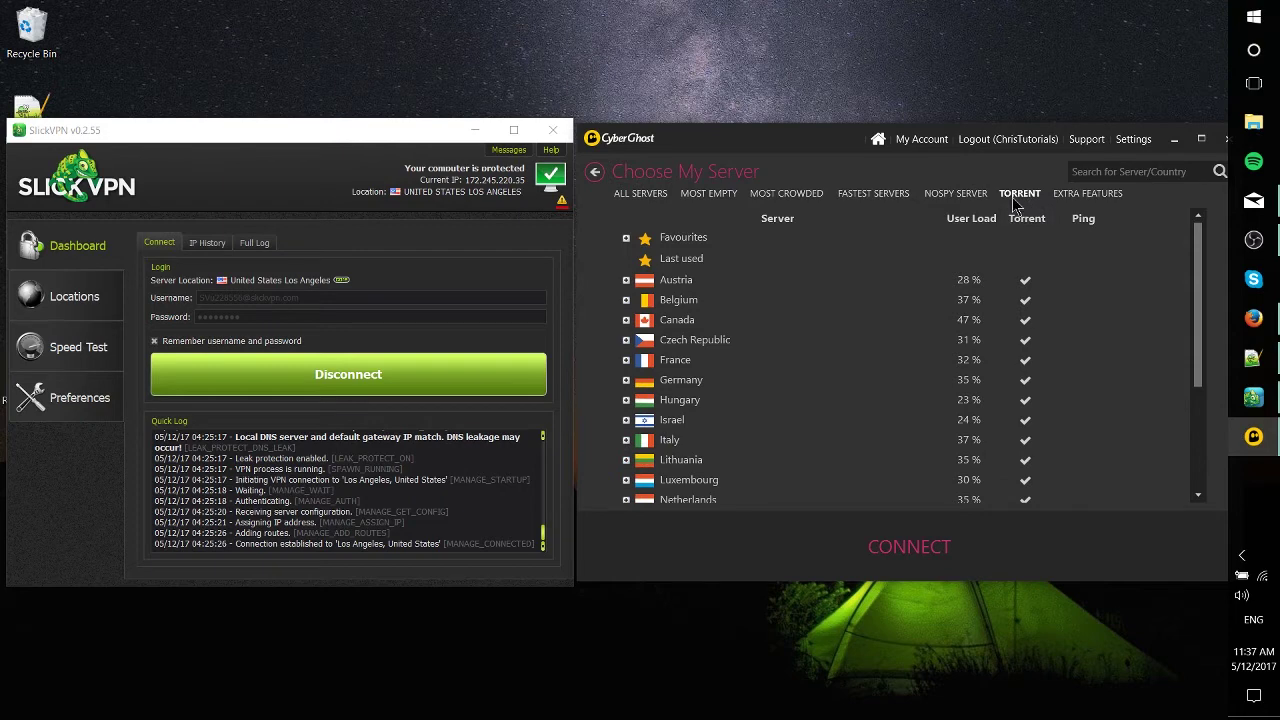
pyautogui.scroll(-3, 960, 480)
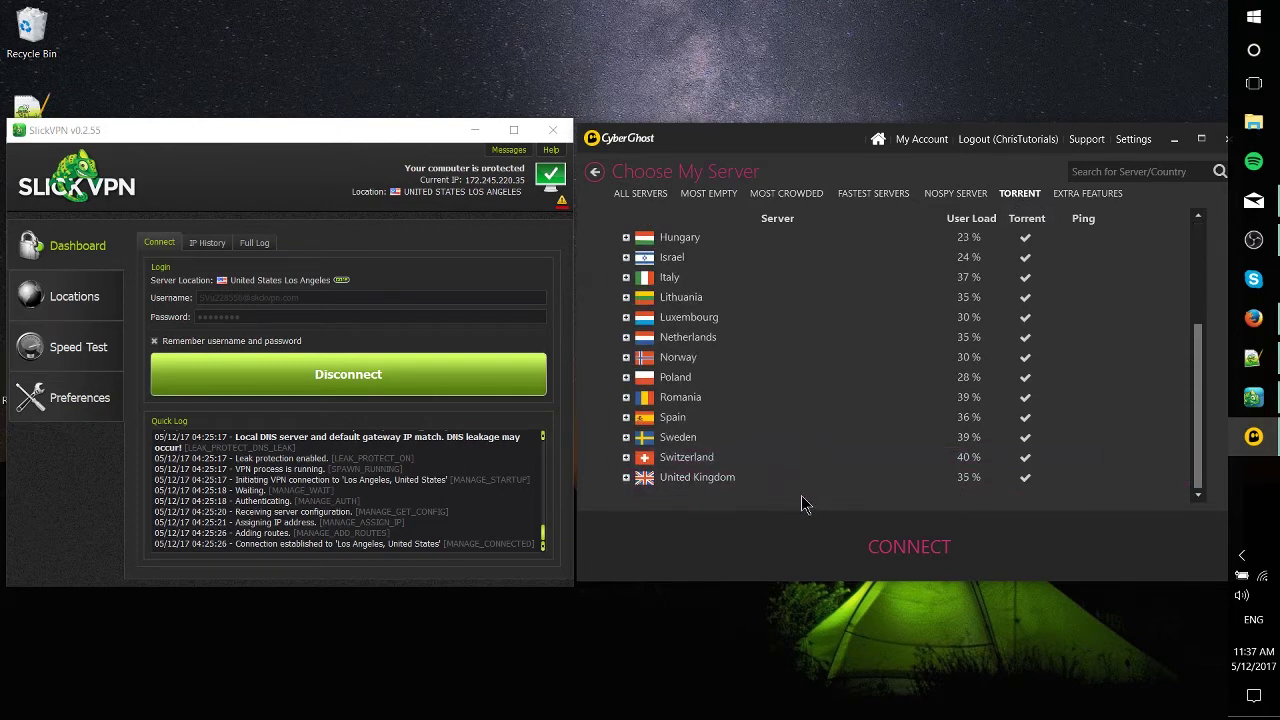
pyautogui.scroll(3, 801, 503)
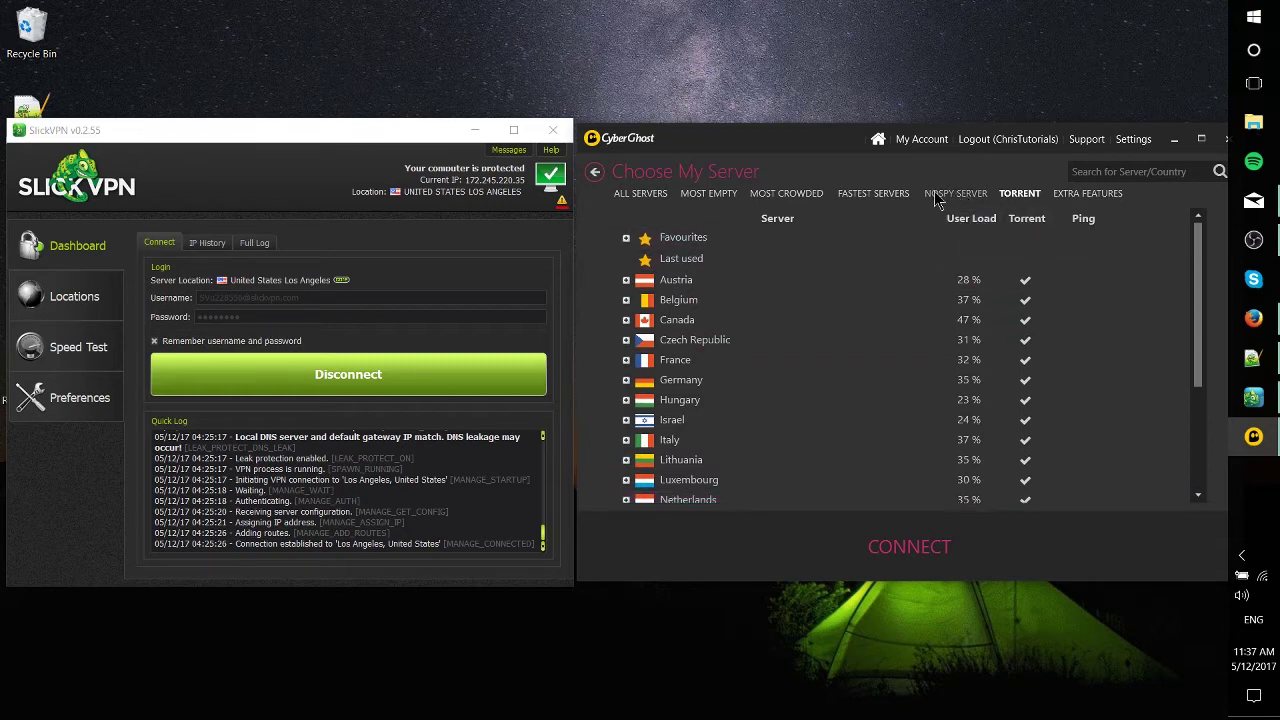
pyautogui.click(900, 195)
pyautogui.moveTo(790, 145); pyautogui.dragTo(773, 150)
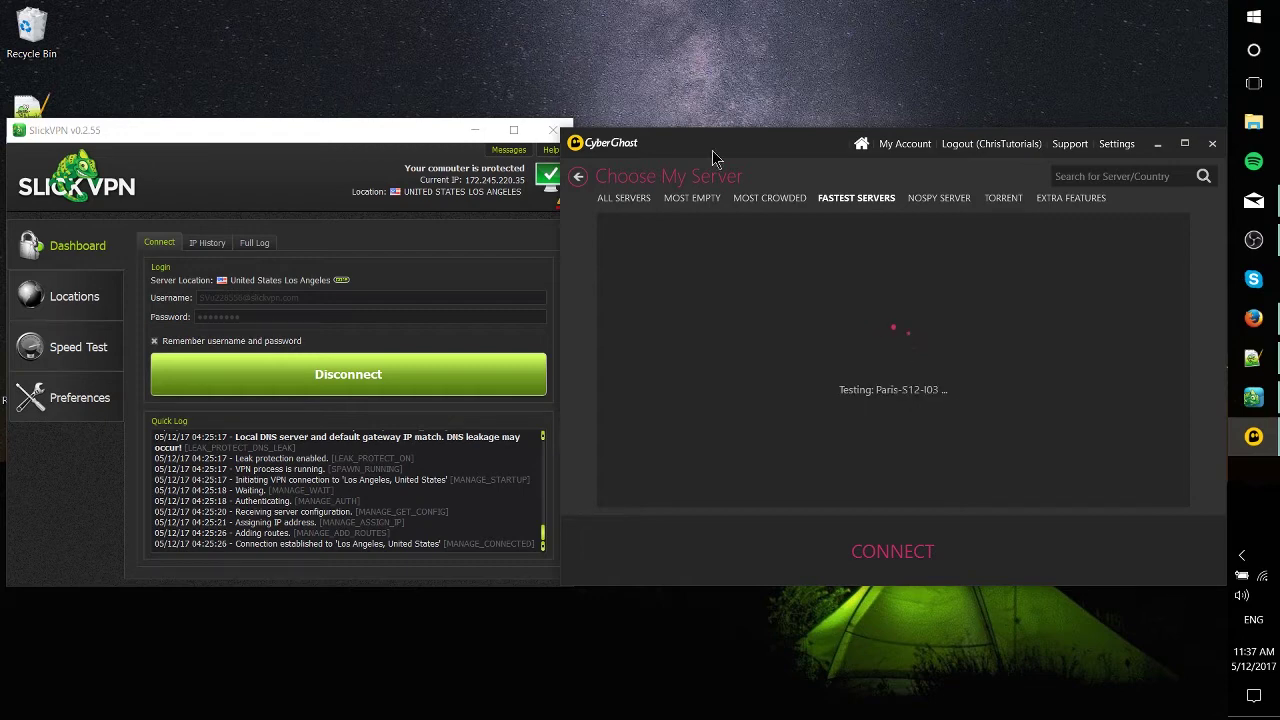
pyautogui.moveTo(720, 146); pyautogui.dragTo(717, 144)
# - Open CyberGhost settings and view the App Protection, Exceptions, Connection and Wi-Fi pages
pyautogui.click(1114, 141)
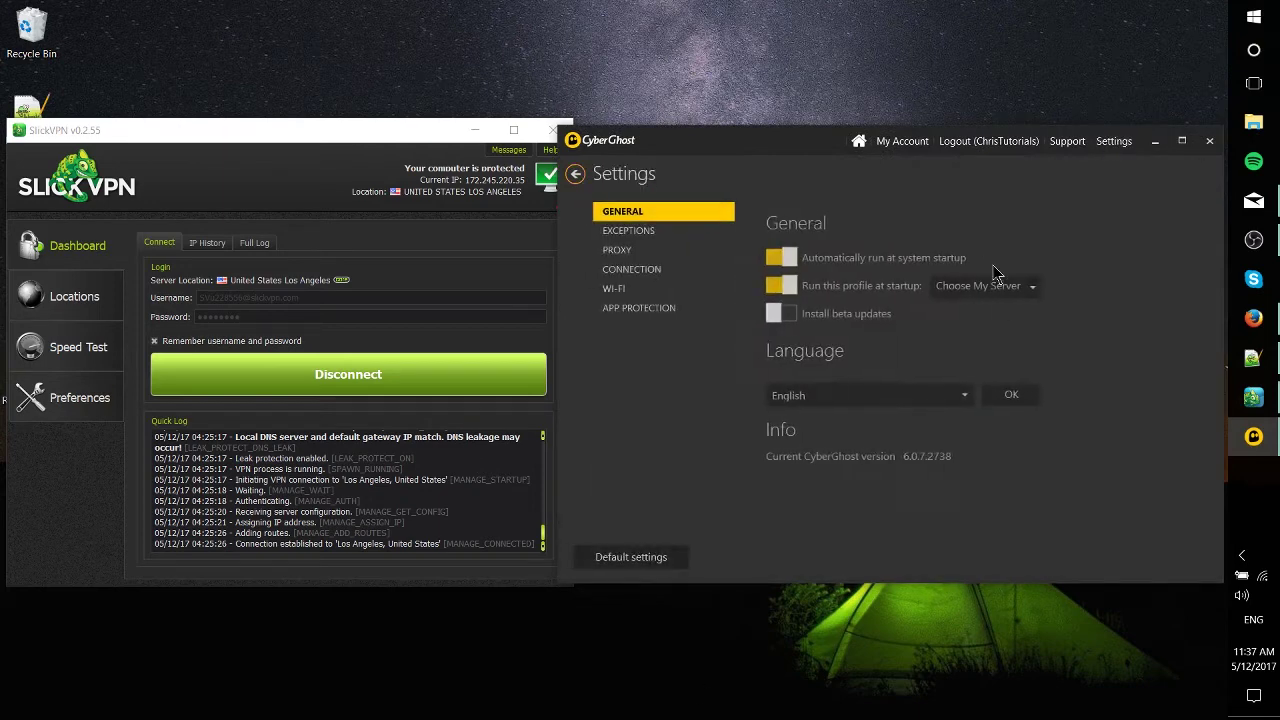
pyautogui.click(664, 309)
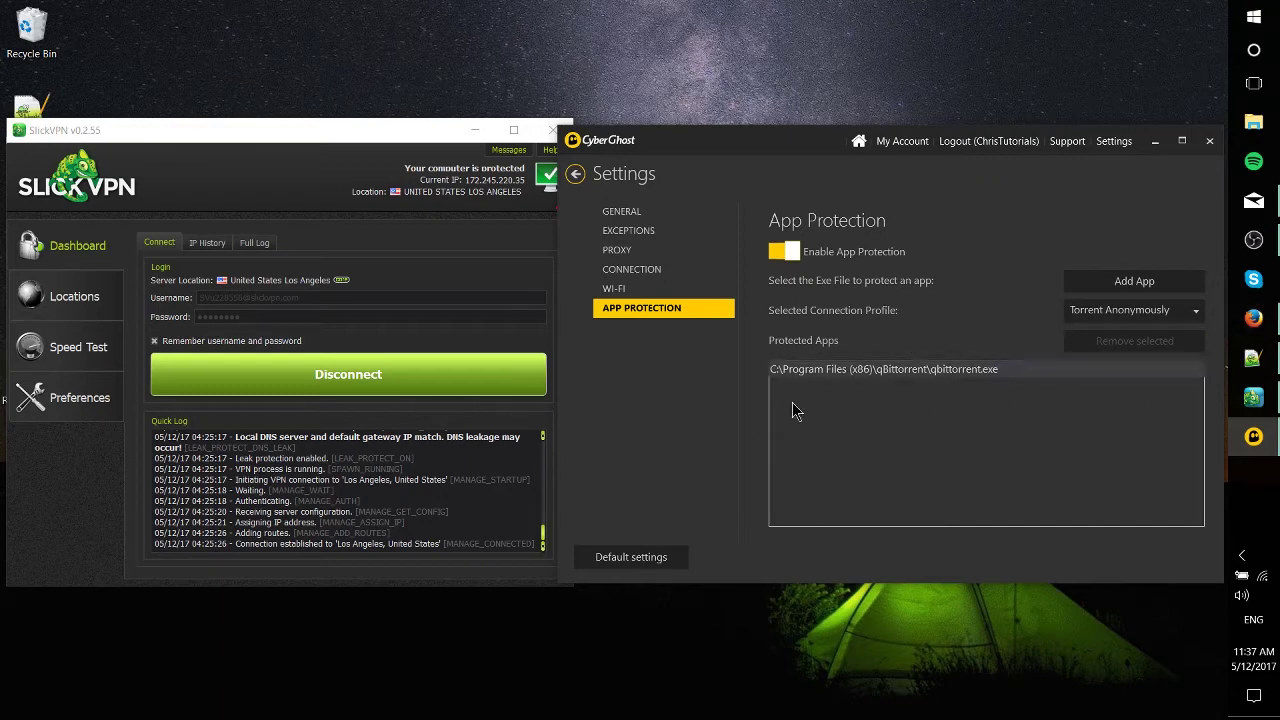
pyautogui.click(636, 235)
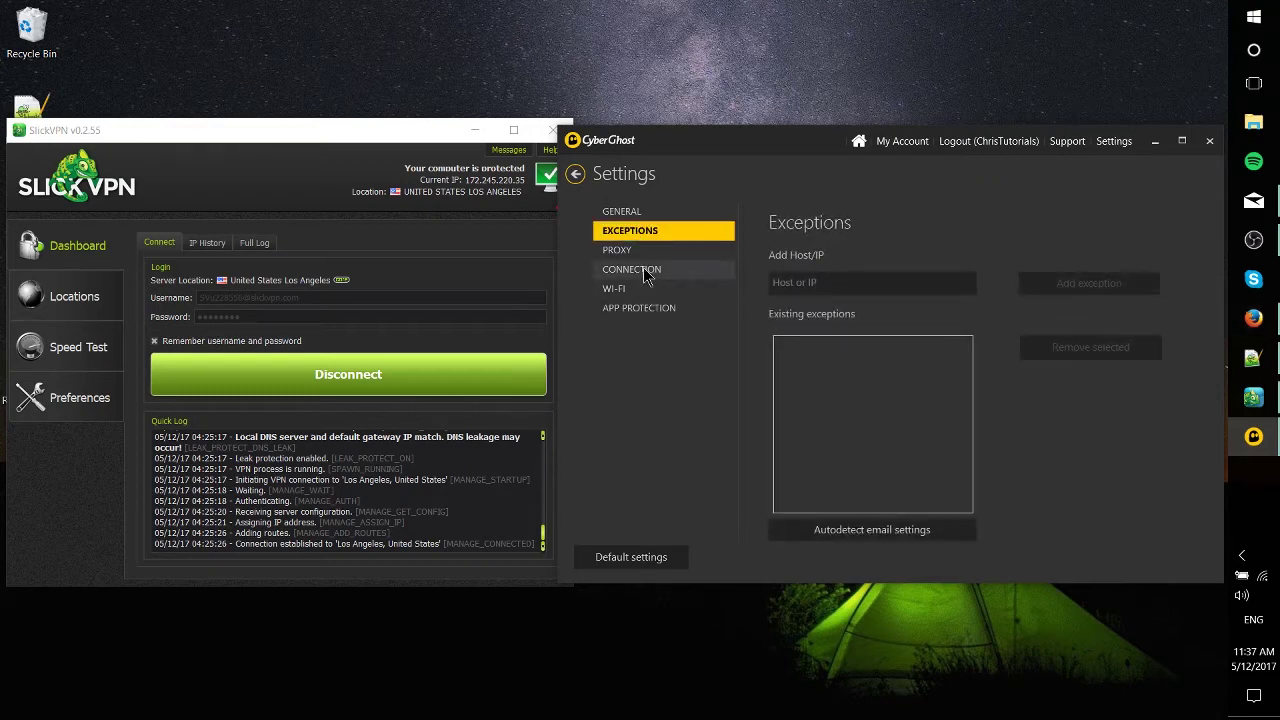
pyautogui.click(650, 266)
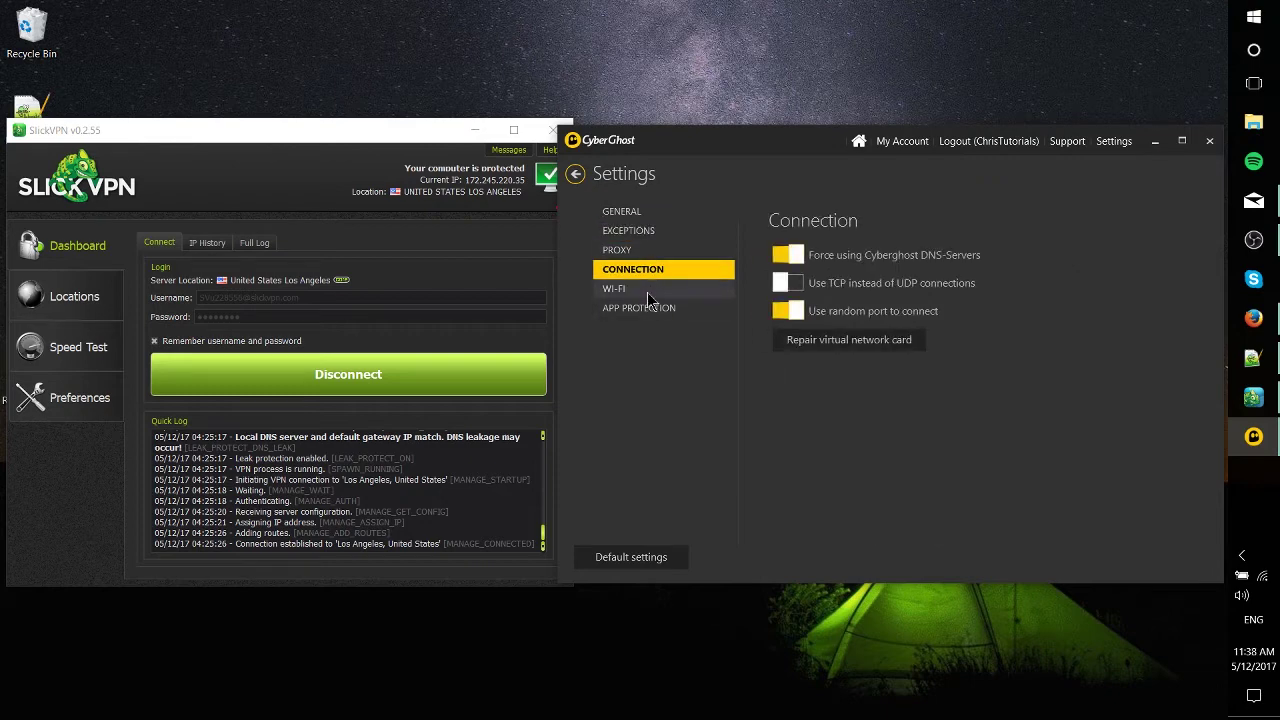
pyautogui.click(647, 290)
# - Check the Proxy (None), Exceptions and General settings, then return to the home tiles
pyautogui.click(645, 252)
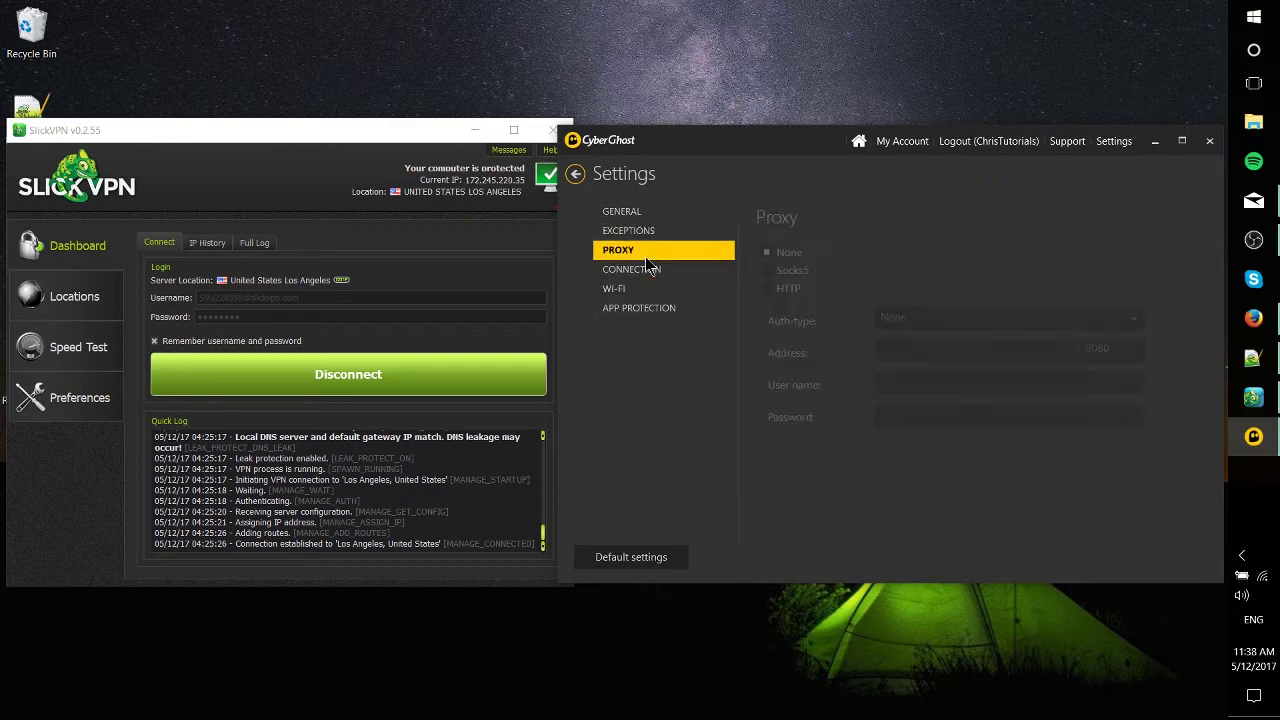
pyautogui.click(652, 229)
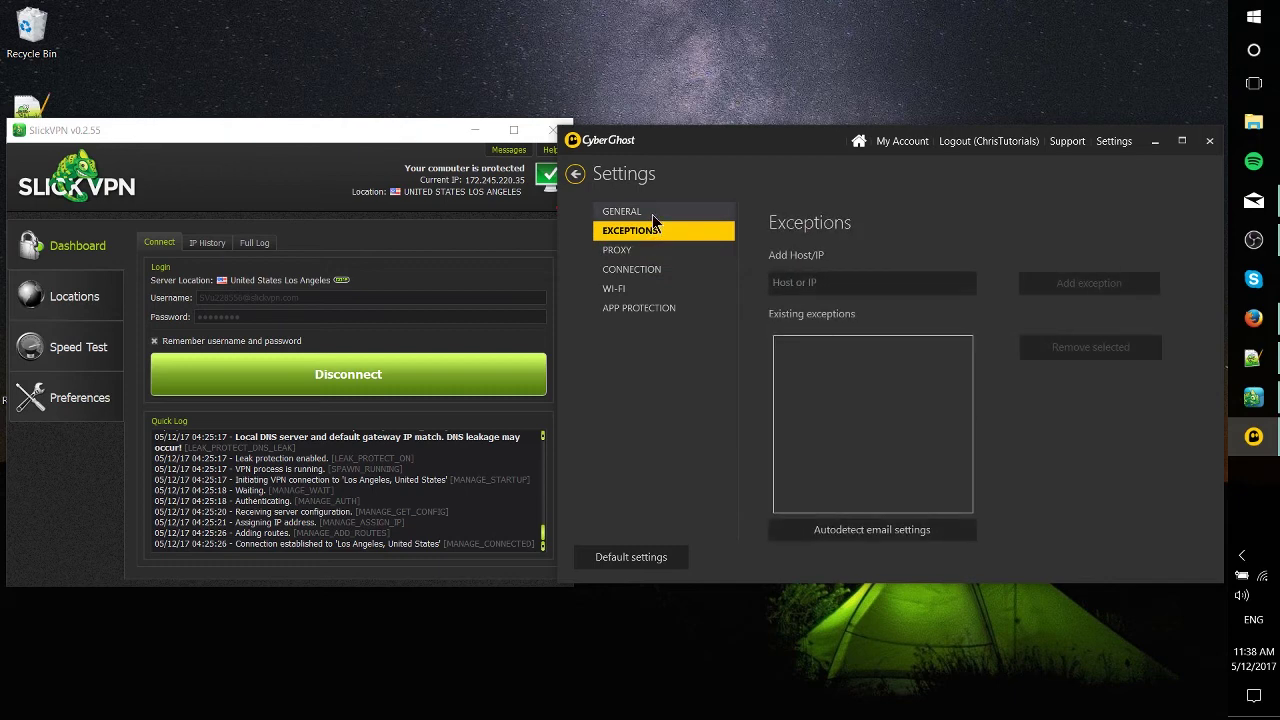
pyautogui.click(653, 213)
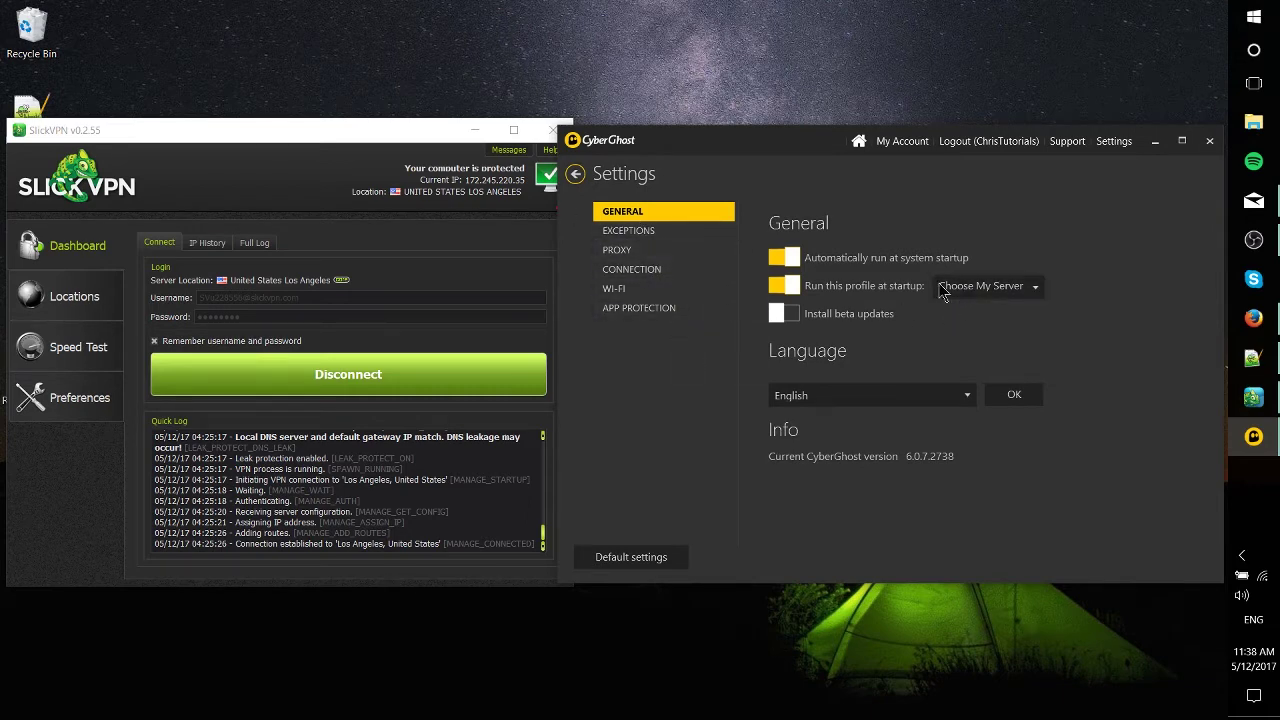
pyautogui.click(612, 250)
pyautogui.click(575, 174)
# - Open SlickVPN's preferences and review Networking and advanced OpenVPN options before returning to General
pyautogui.click(245, 189)
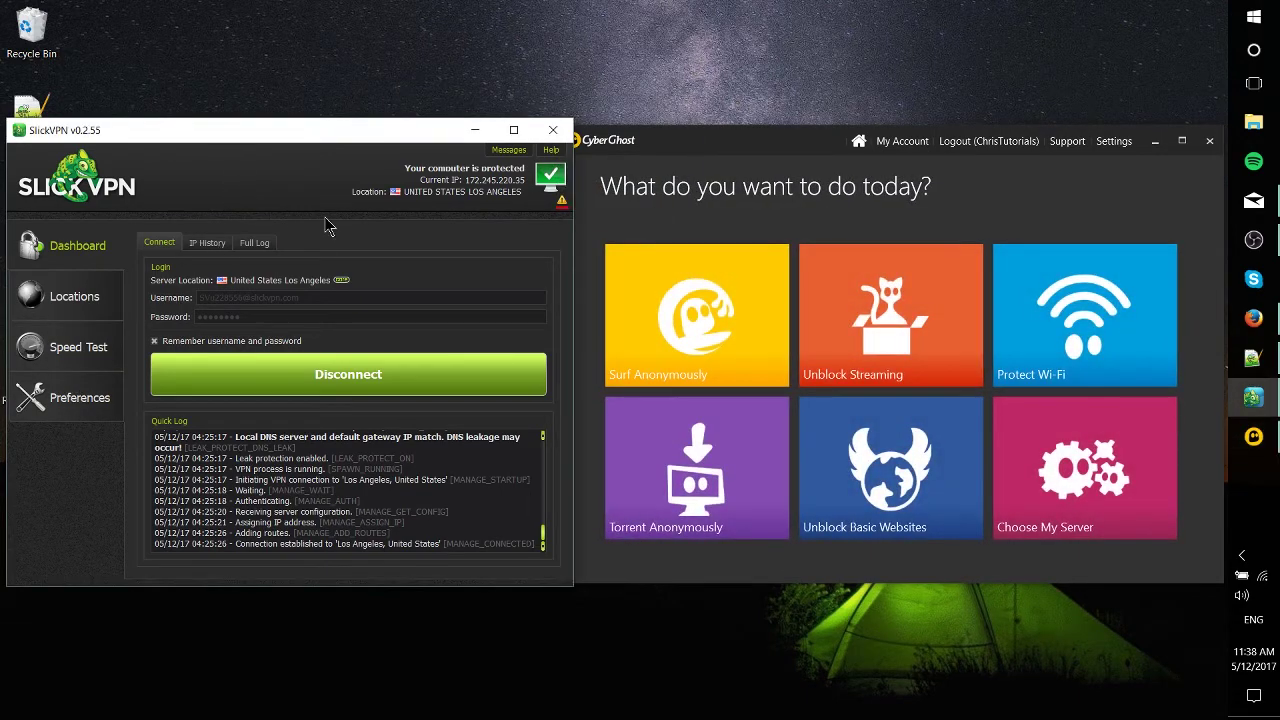
pyautogui.click(55, 400)
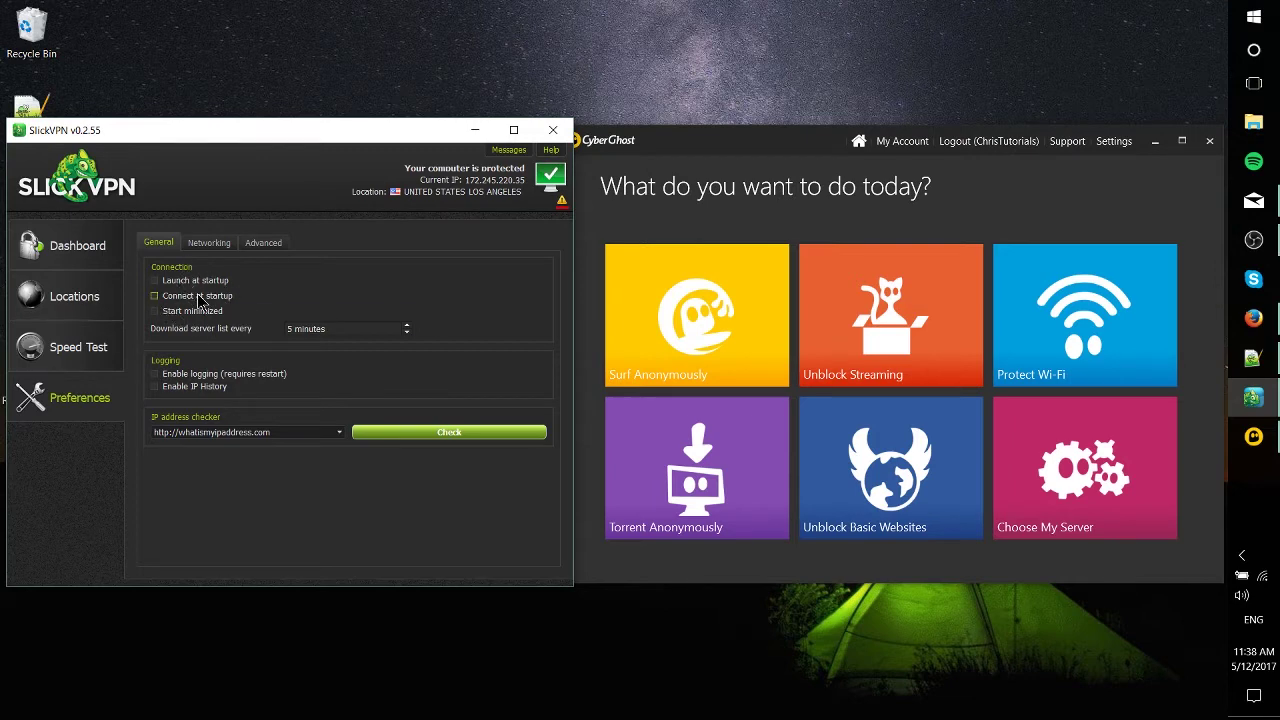
pyautogui.moveTo(198, 300)
pyautogui.click(216, 243)
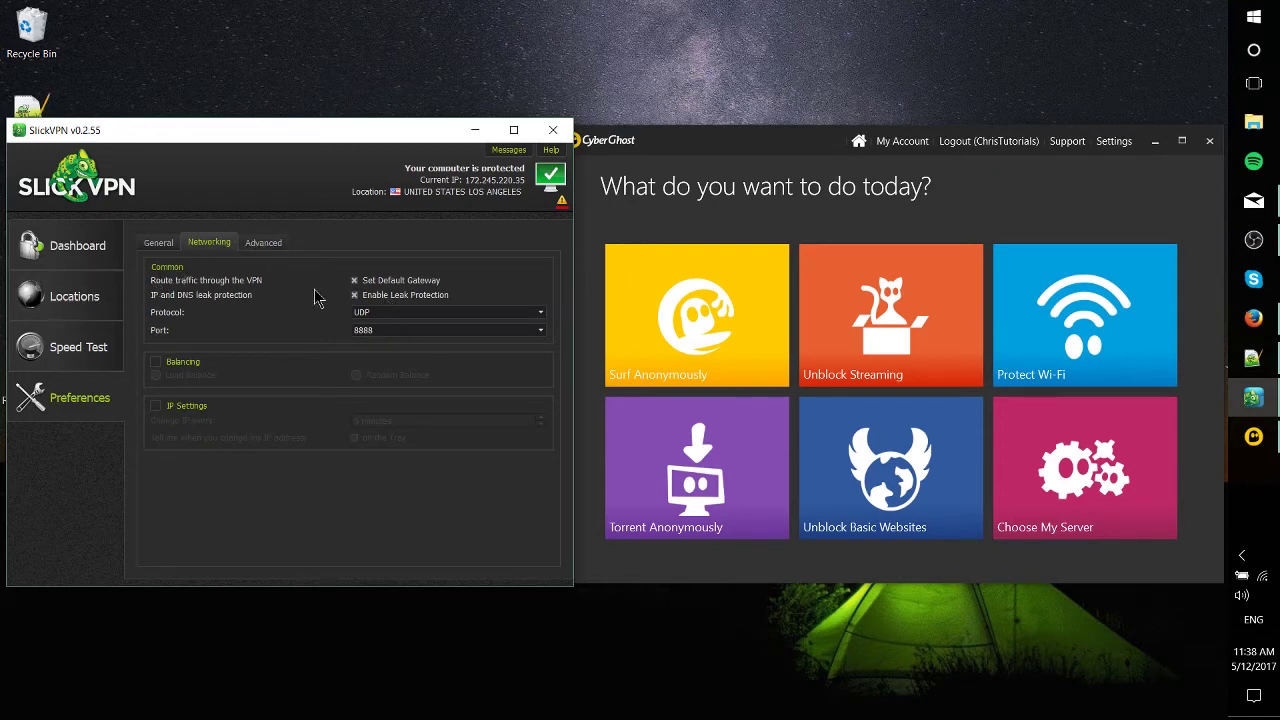
pyautogui.click(268, 243)
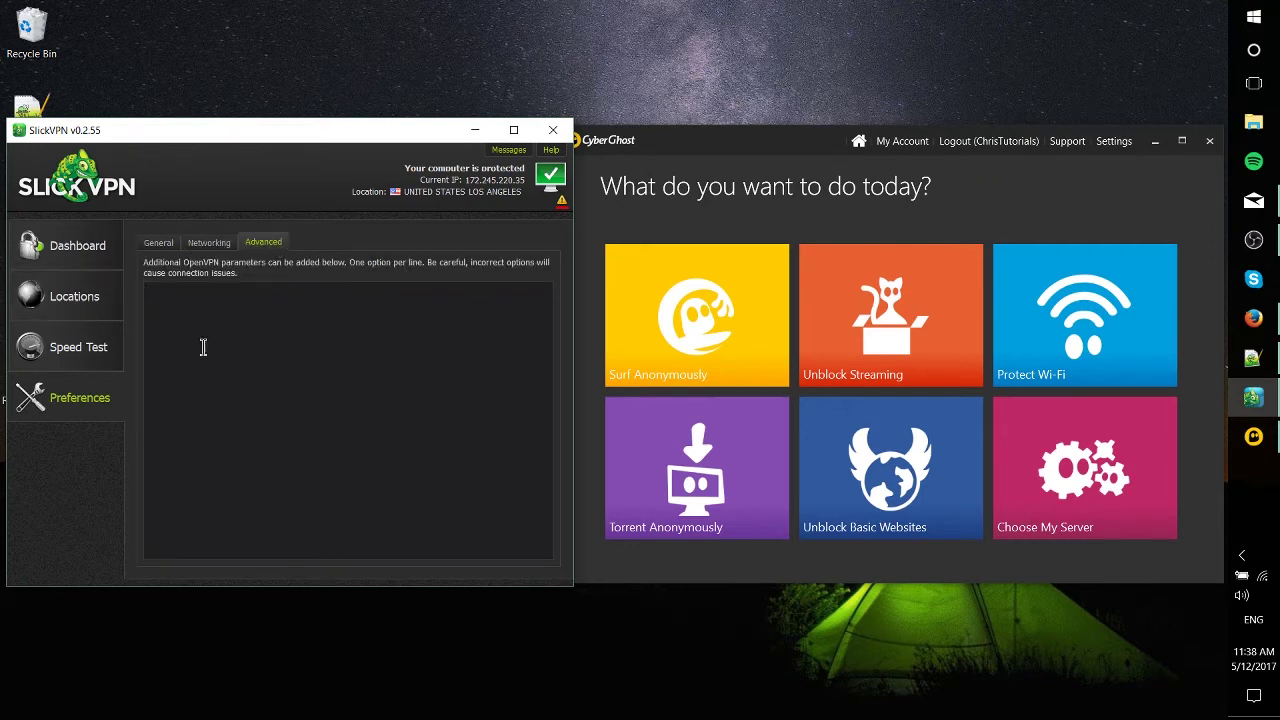
pyautogui.click(222, 245)
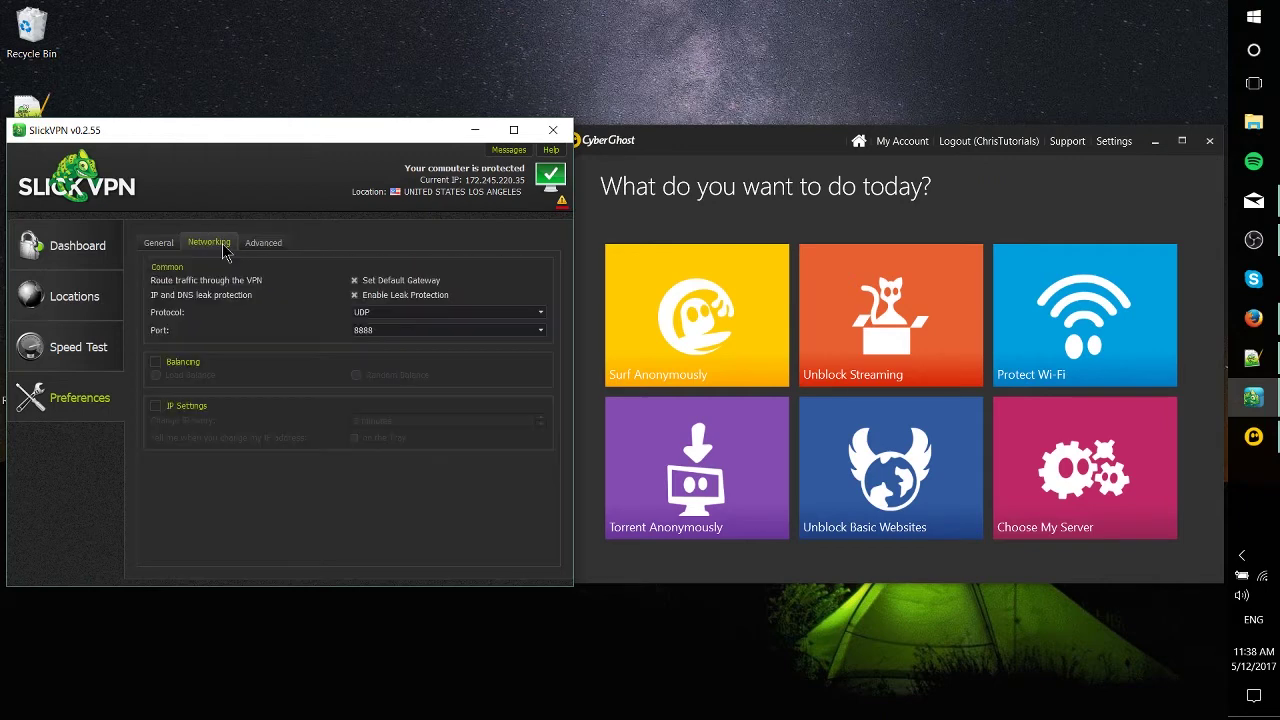
pyautogui.click(160, 244)
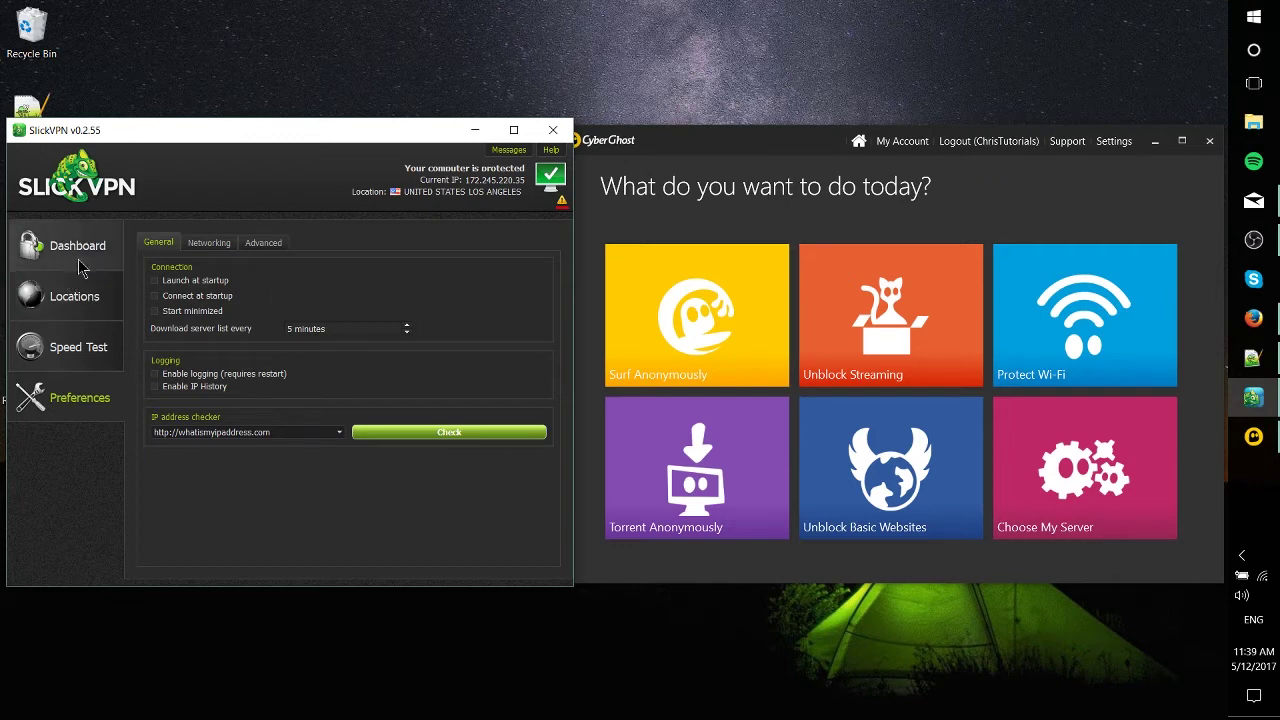
# - Open SlickVPN's Speed Test page and briefly run CyberGhost's fastest-server test before returning home
pyautogui.click(84, 362)
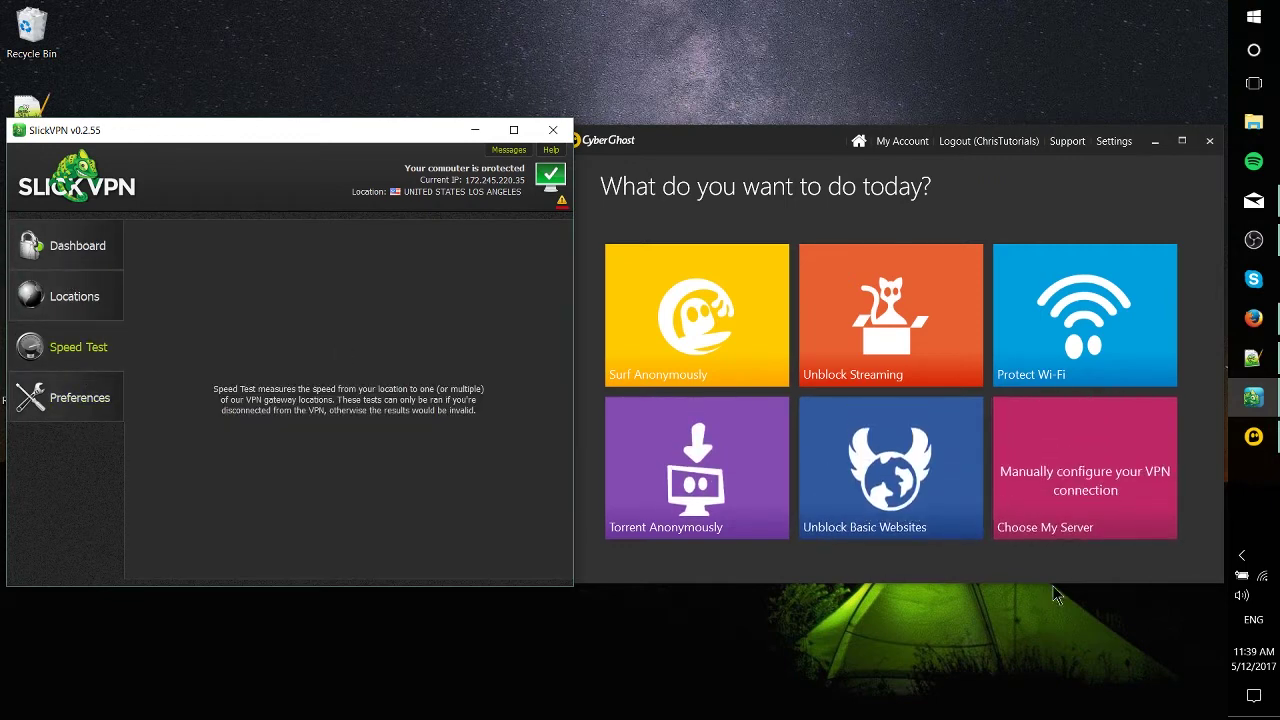
pyautogui.click(1134, 480)
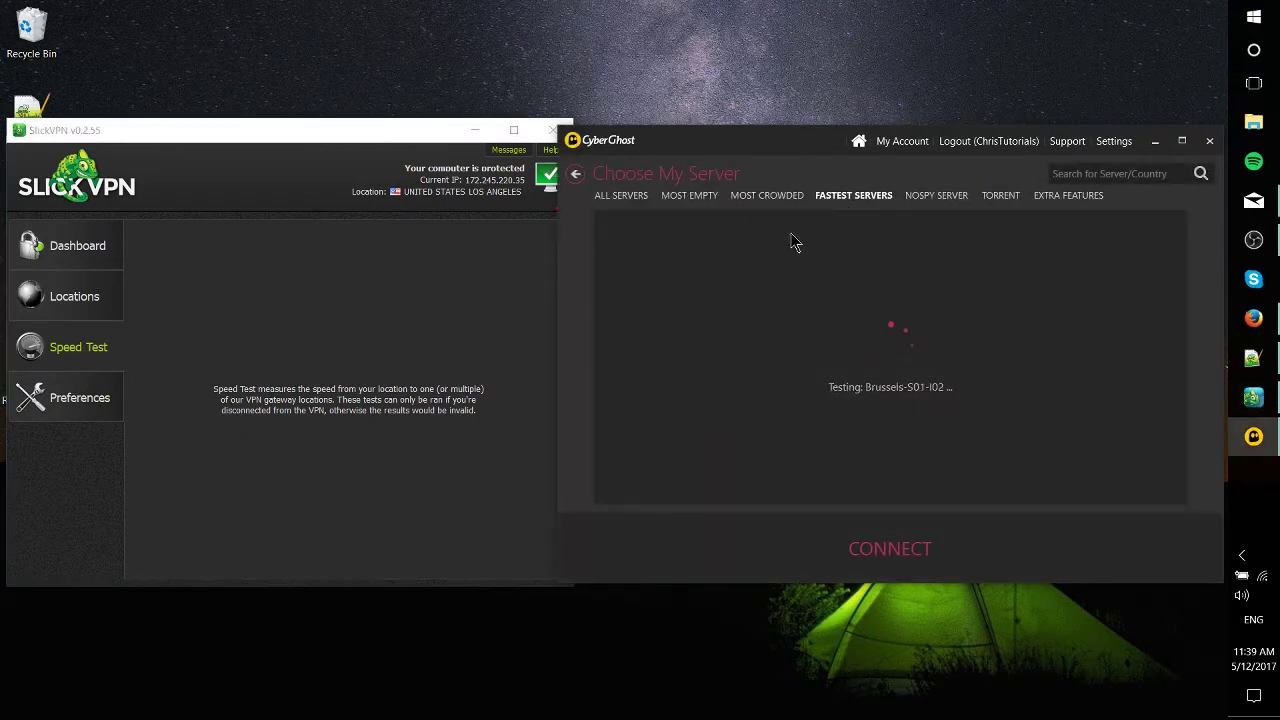
pyautogui.click(576, 174)
pyautogui.click(233, 425)
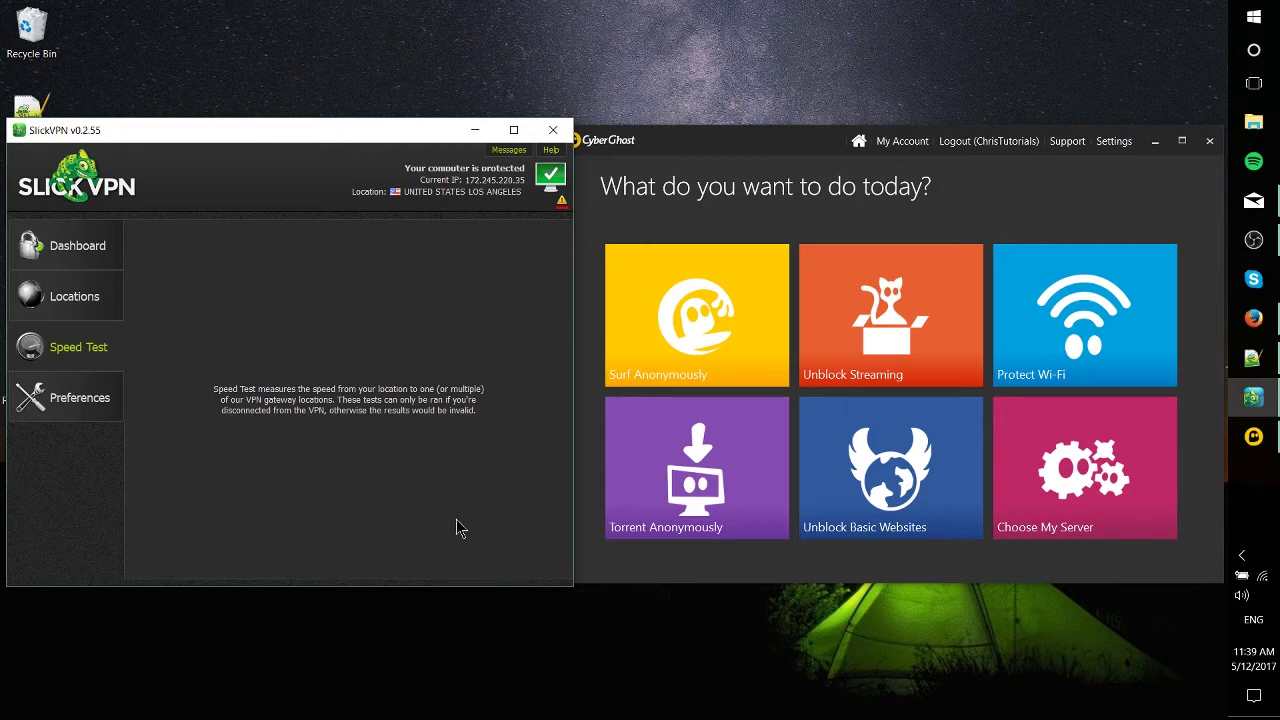
# - Open SlickVPN's Locations list and scroll through the cities, countries and server counts
pyautogui.click(93, 304)
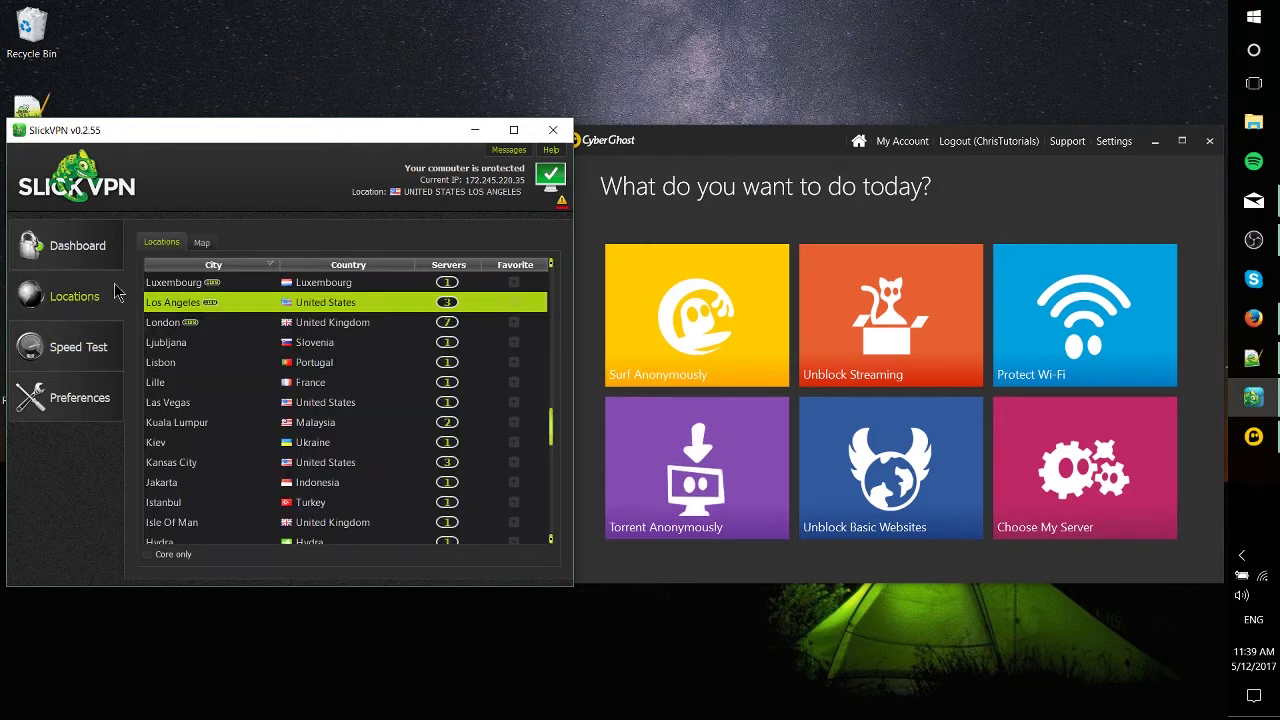
pyautogui.scroll(-10, 310, 388)
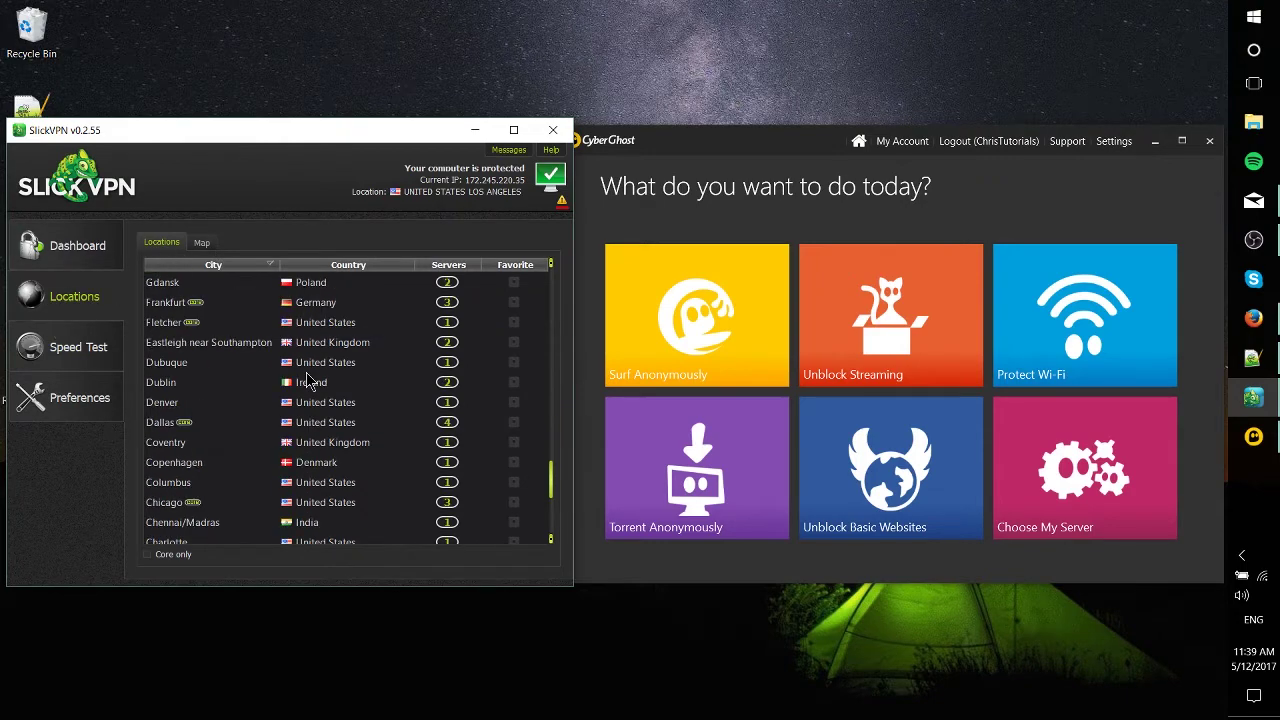
pyautogui.scroll(7, 310, 388)
pyautogui.scroll(10, 310, 388)
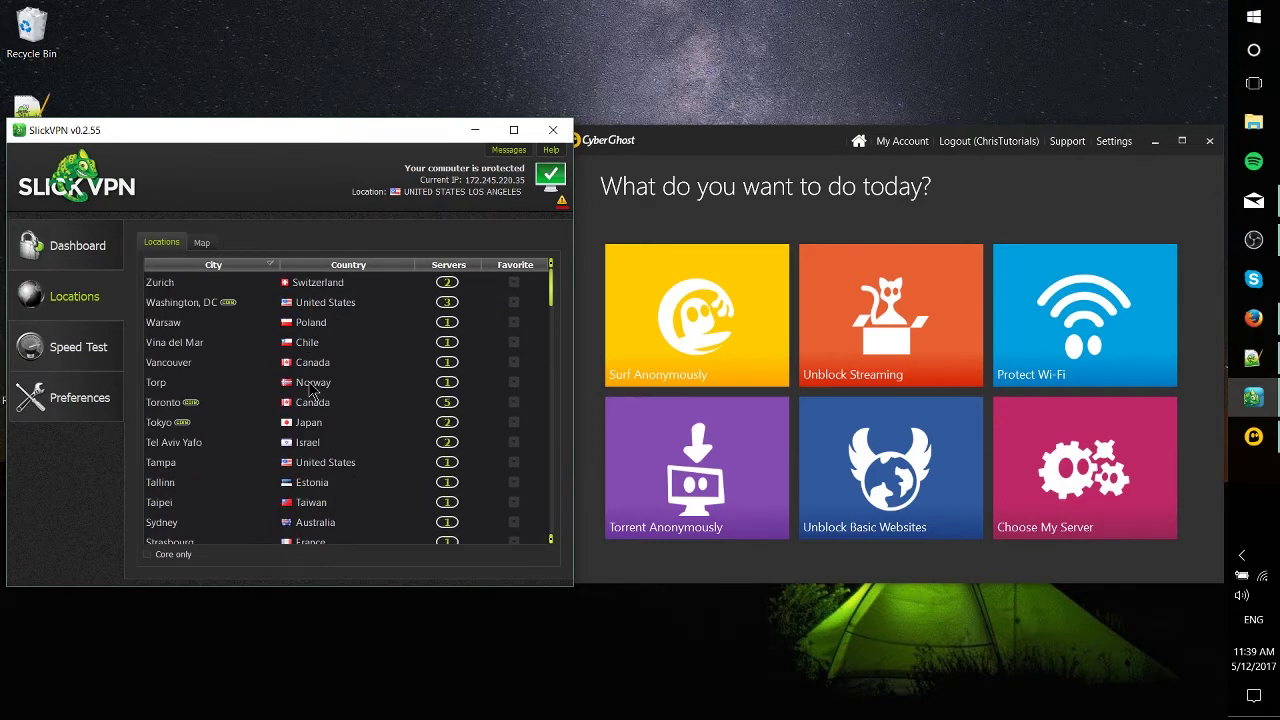
pyautogui.scroll(-6, 310, 388)
pyautogui.scroll(-5, 310, 388)
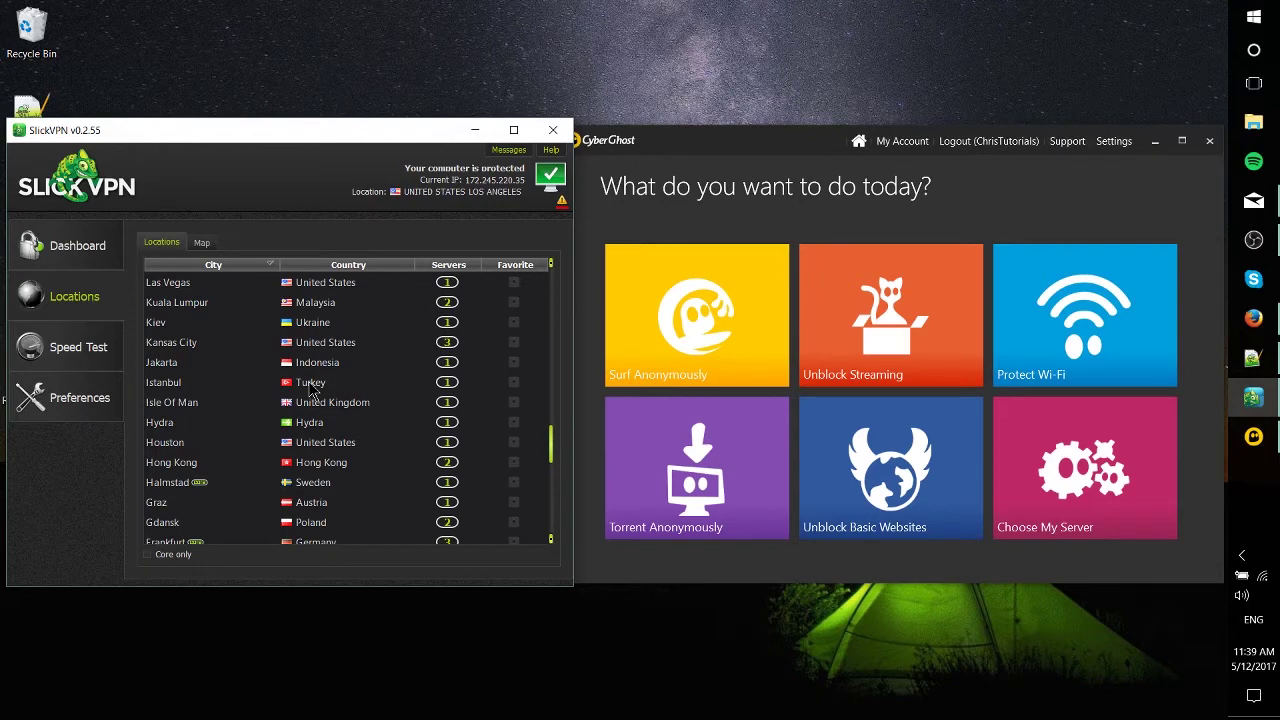
pyautogui.scroll(5, 310, 388)
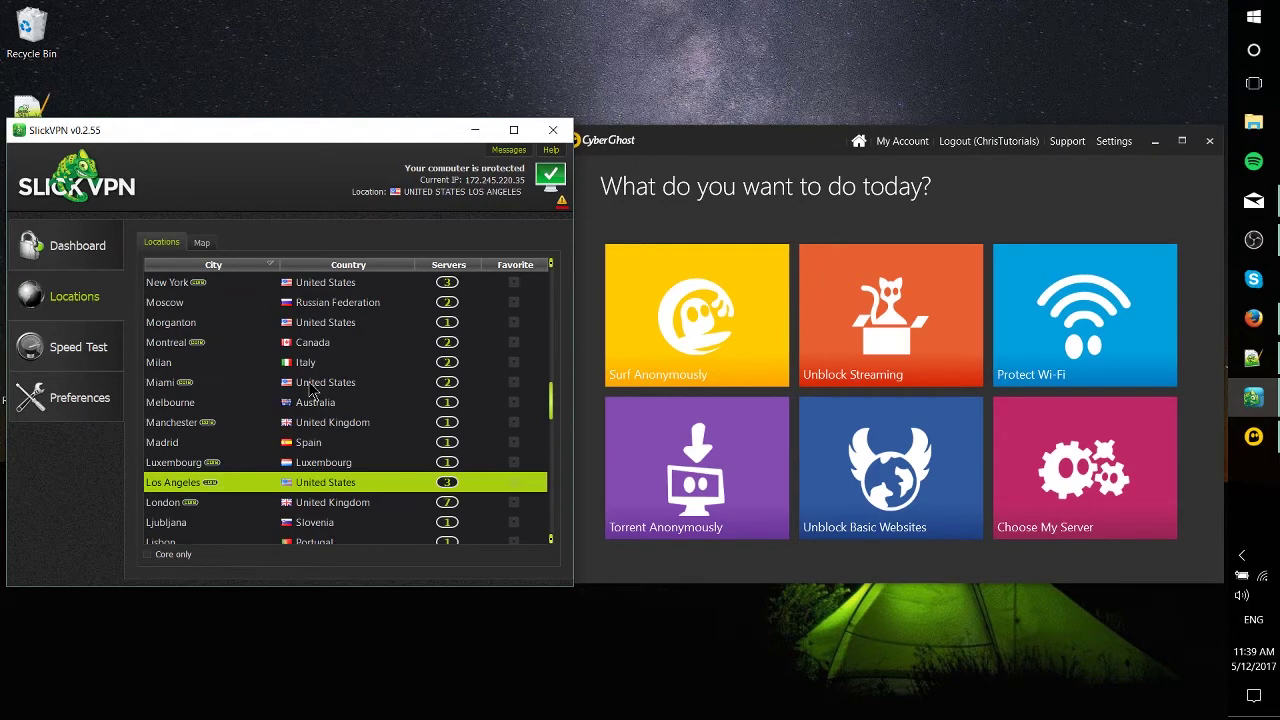
# - Switch SlickVPN's Locations page to the world map of country flags
pyautogui.click(208, 242)
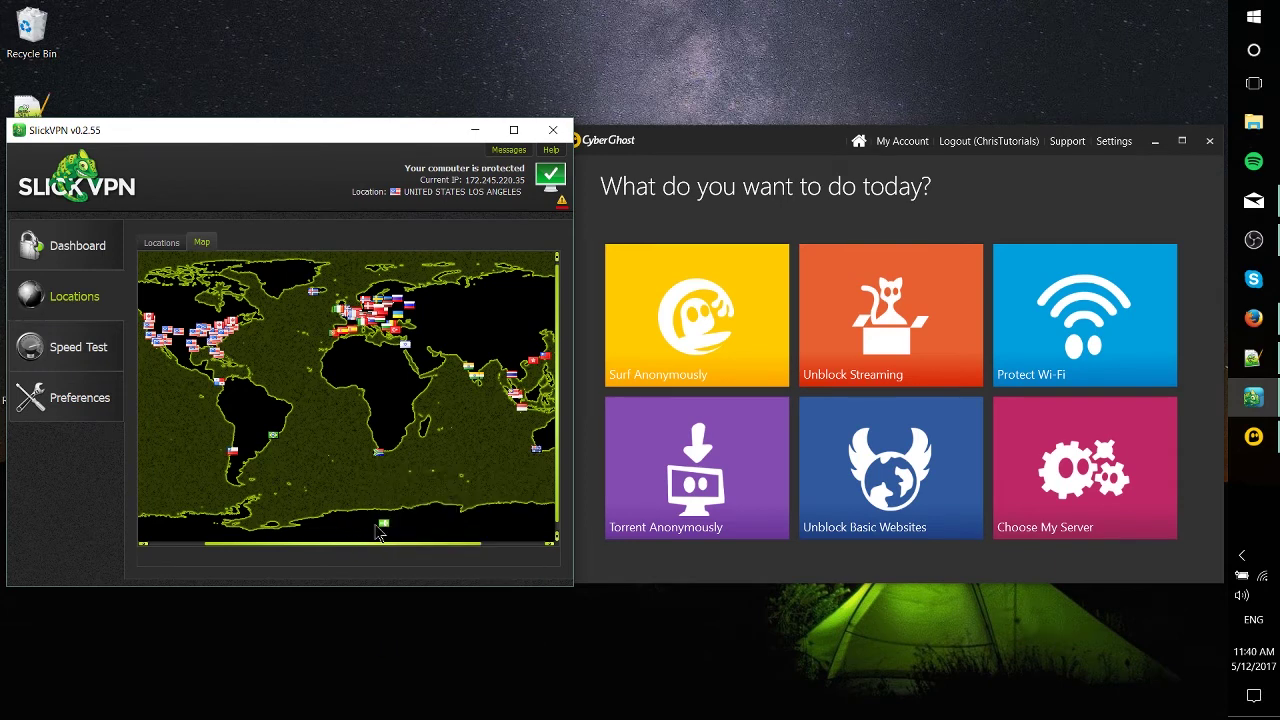
pyautogui.moveTo(380, 530)
# - Return to SlickVPN's Dashboard, highlight Quick Log lines and enlarge the window to show more log
pyautogui.click(106, 266)
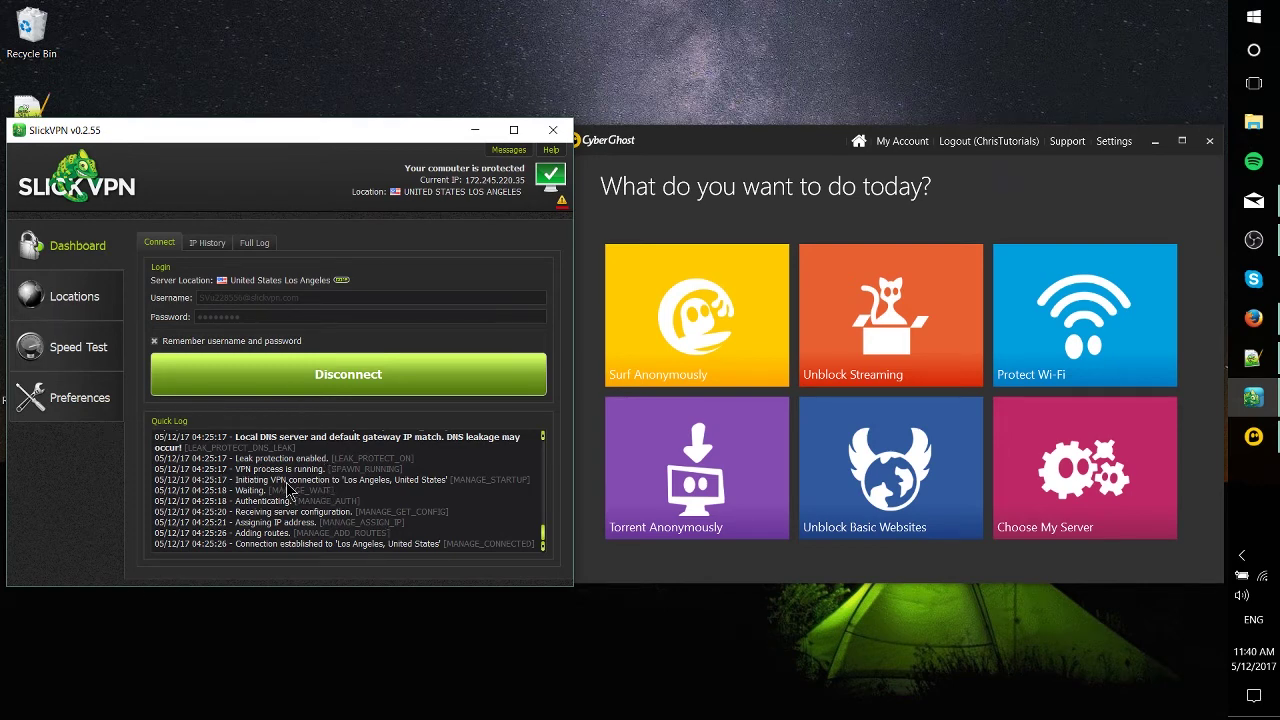
pyautogui.moveTo(228, 490); pyautogui.dragTo(525, 548)
pyautogui.click(538, 550)
pyautogui.moveTo(502, 587); pyautogui.dragTo(503, 670)
# - Review CyberGhost's Exceptions, Proxy, Connection, Wi-Fi and App Protection settings, then move both windows higher
pyautogui.click(1112, 143)
pyautogui.click(630, 232)
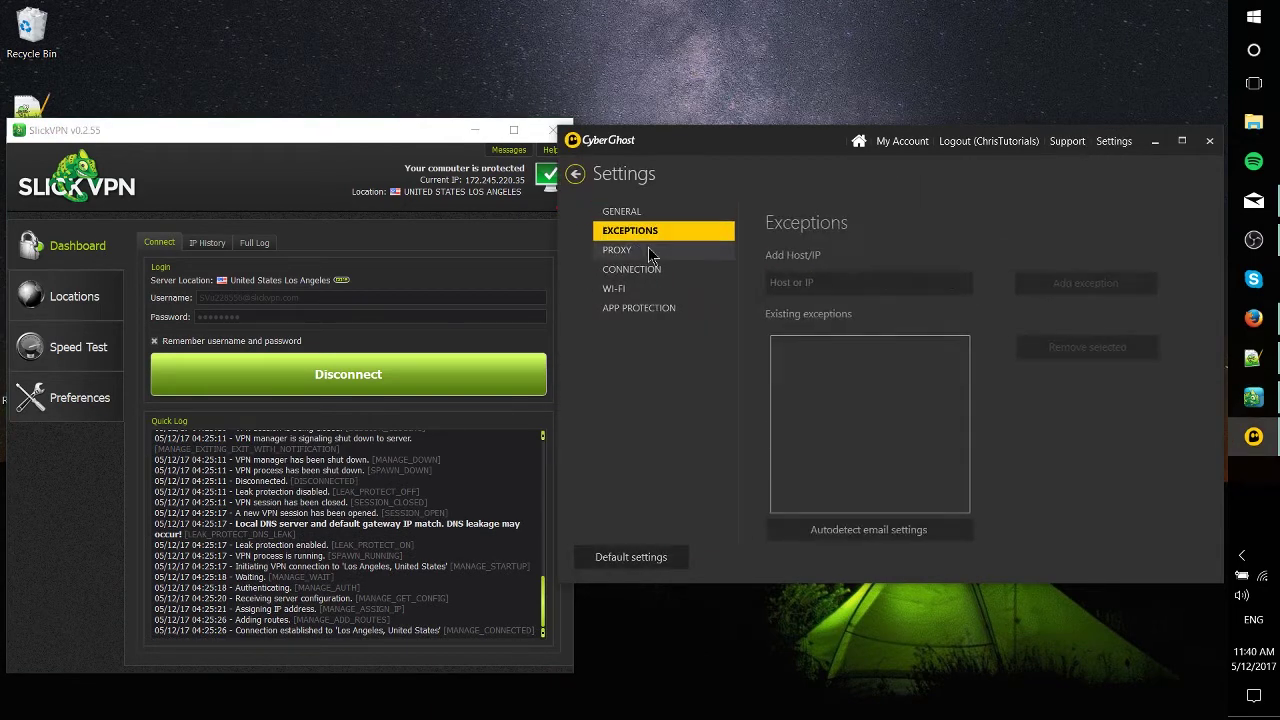
pyautogui.click(648, 251)
pyautogui.click(646, 269)
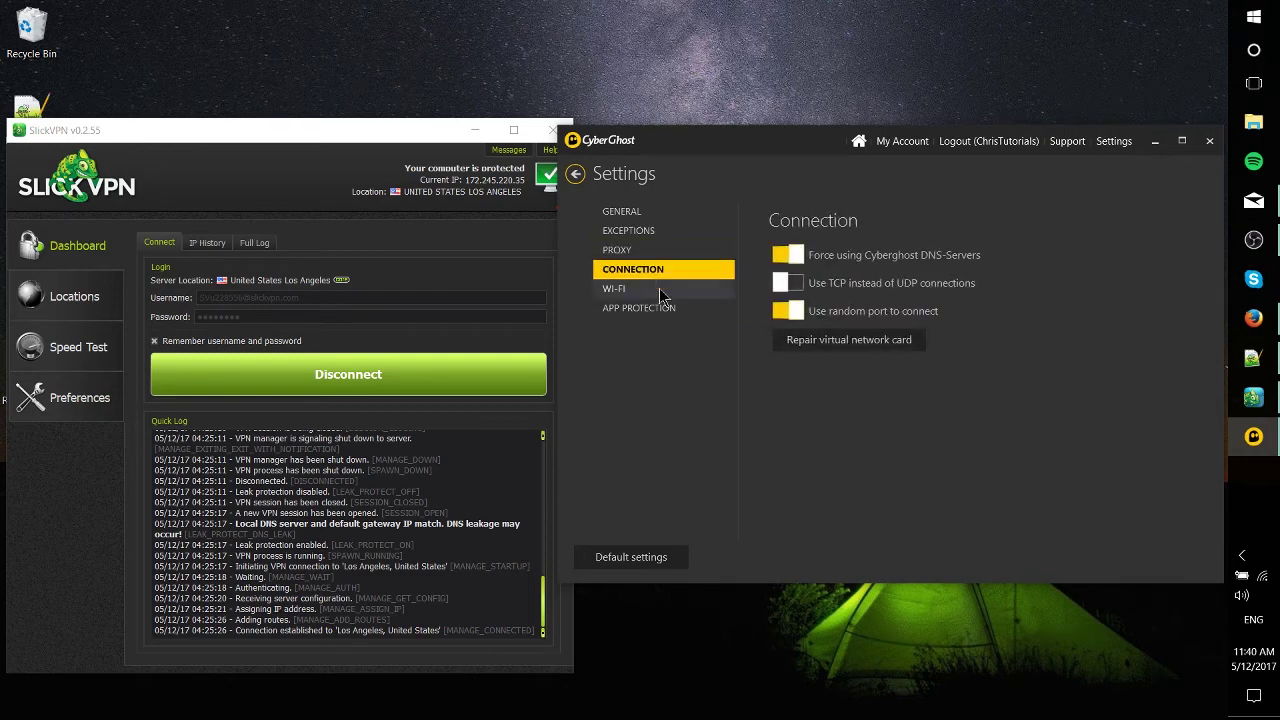
pyautogui.click(660, 292)
pyautogui.click(663, 309)
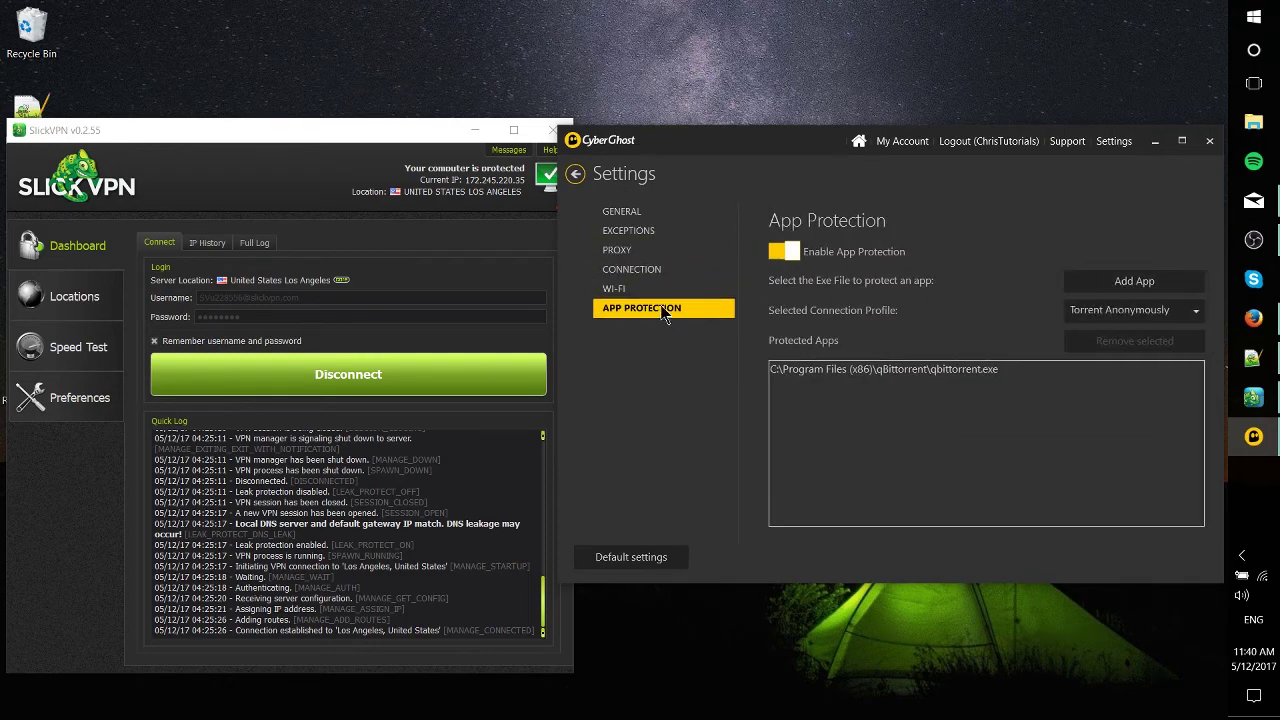
pyautogui.click(577, 176)
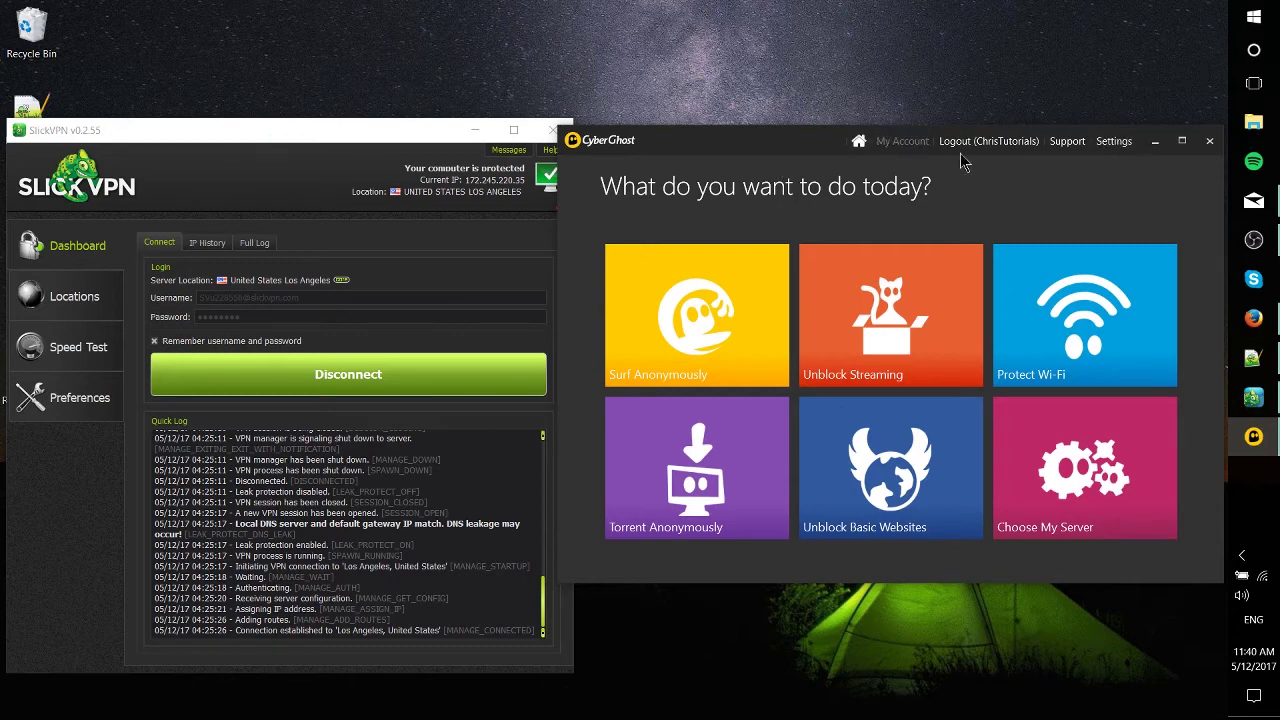
pyautogui.moveTo(401, 135); pyautogui.dragTo(403, 90)
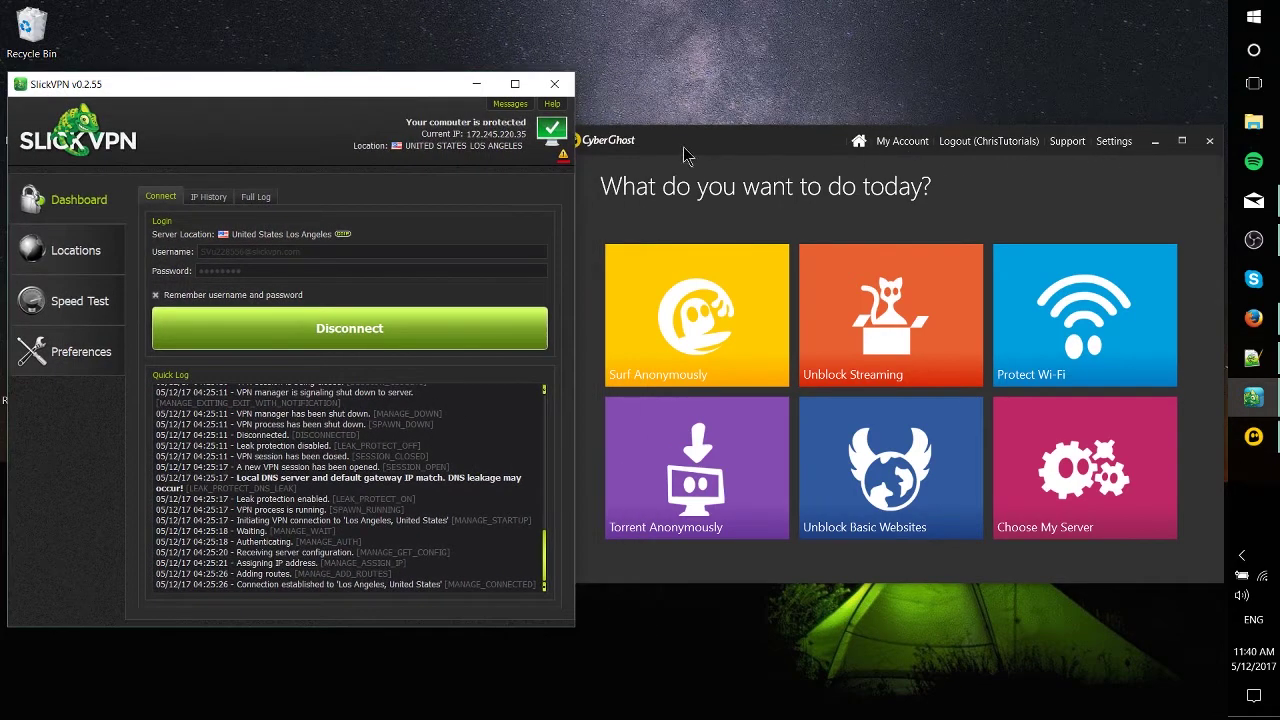
pyautogui.moveTo(686, 149); pyautogui.dragTo(709, 139)
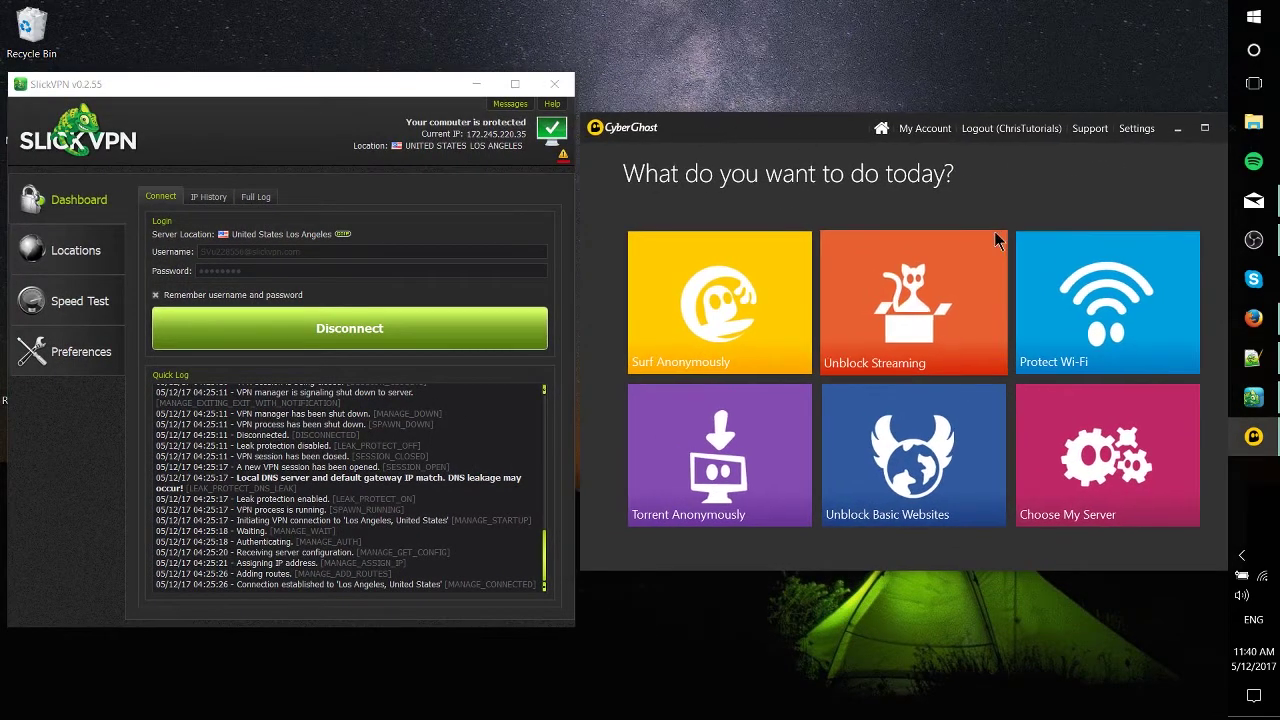
# - Move the Speedtest browser into full view and highlight the Interoute VDC server, ping and download figures
pyautogui.click(1252, 320)
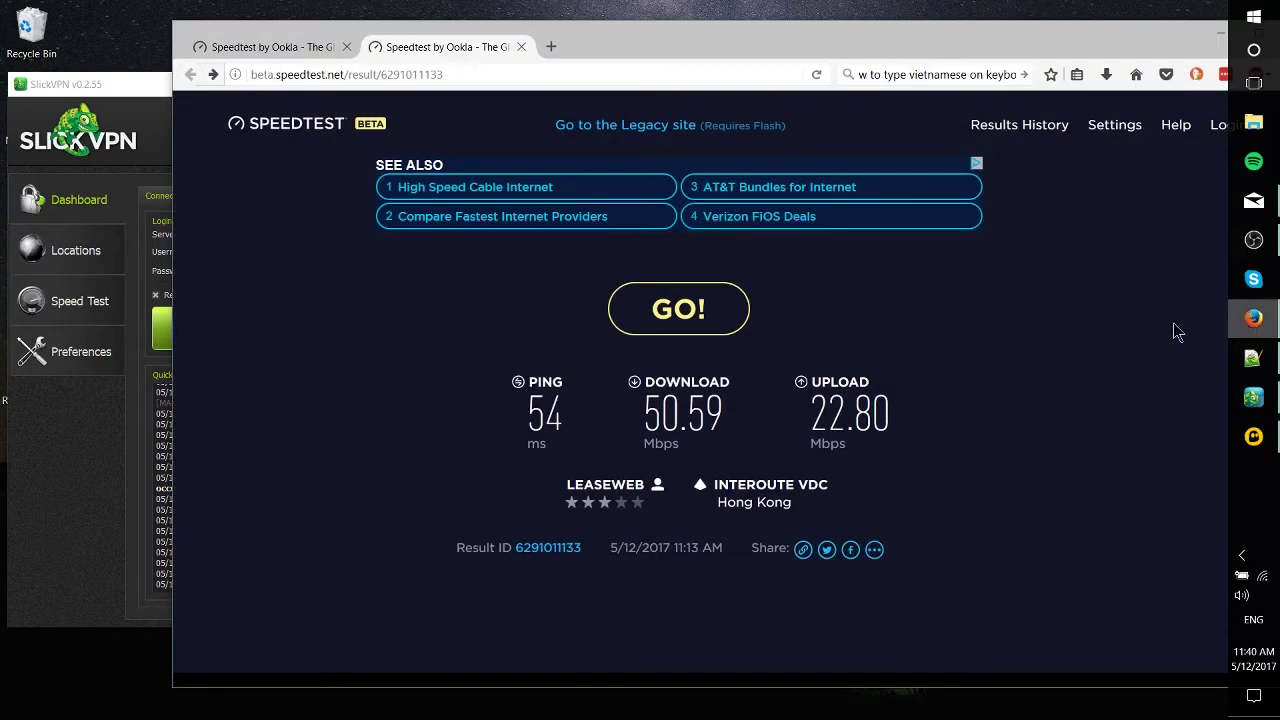
pyautogui.moveTo(778, 54); pyautogui.dragTo(654, 44)
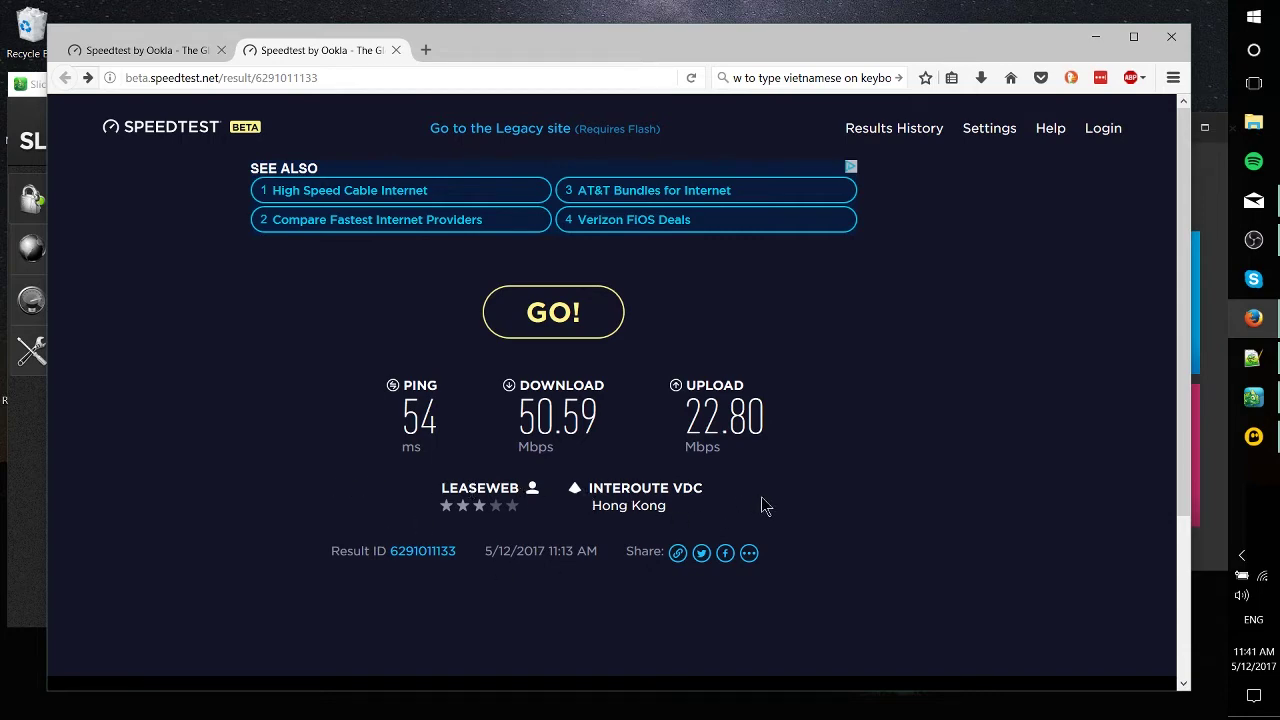
pyautogui.moveTo(722, 490); pyautogui.dragTo(586, 490)
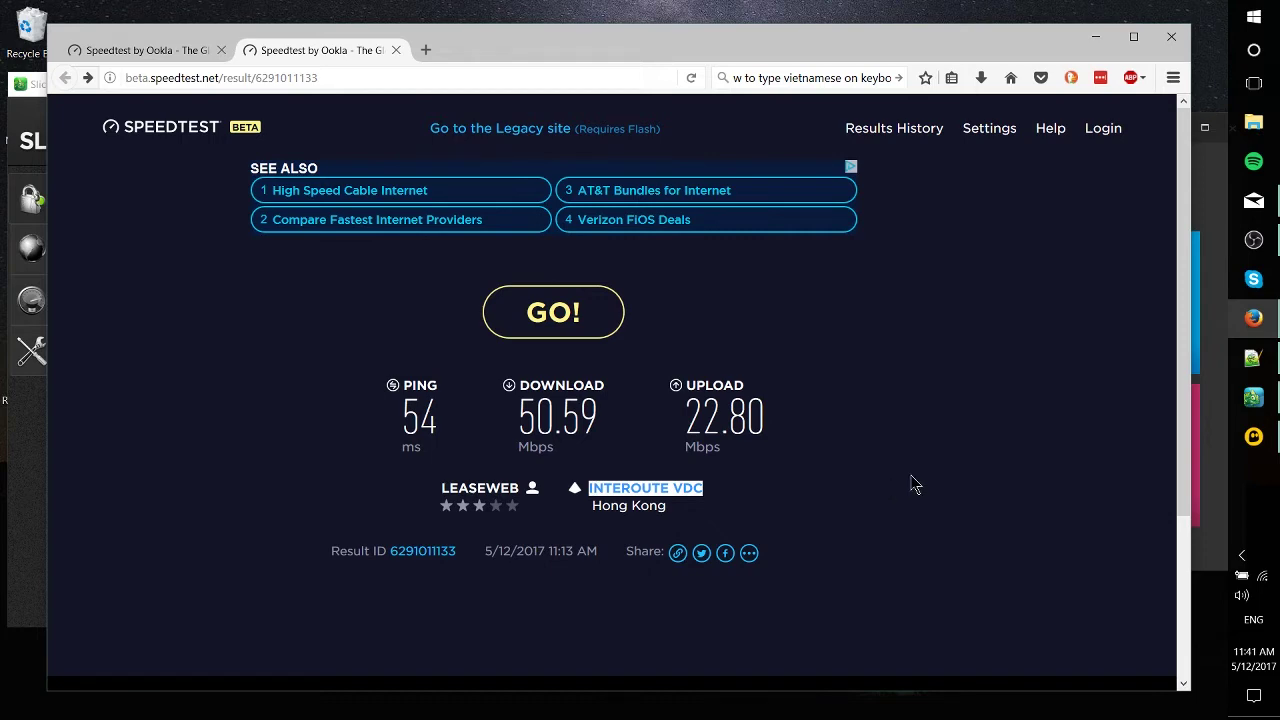
pyautogui.click(910, 482)
pyautogui.moveTo(360, 414); pyautogui.dragTo(478, 455)
pyautogui.click(477, 454)
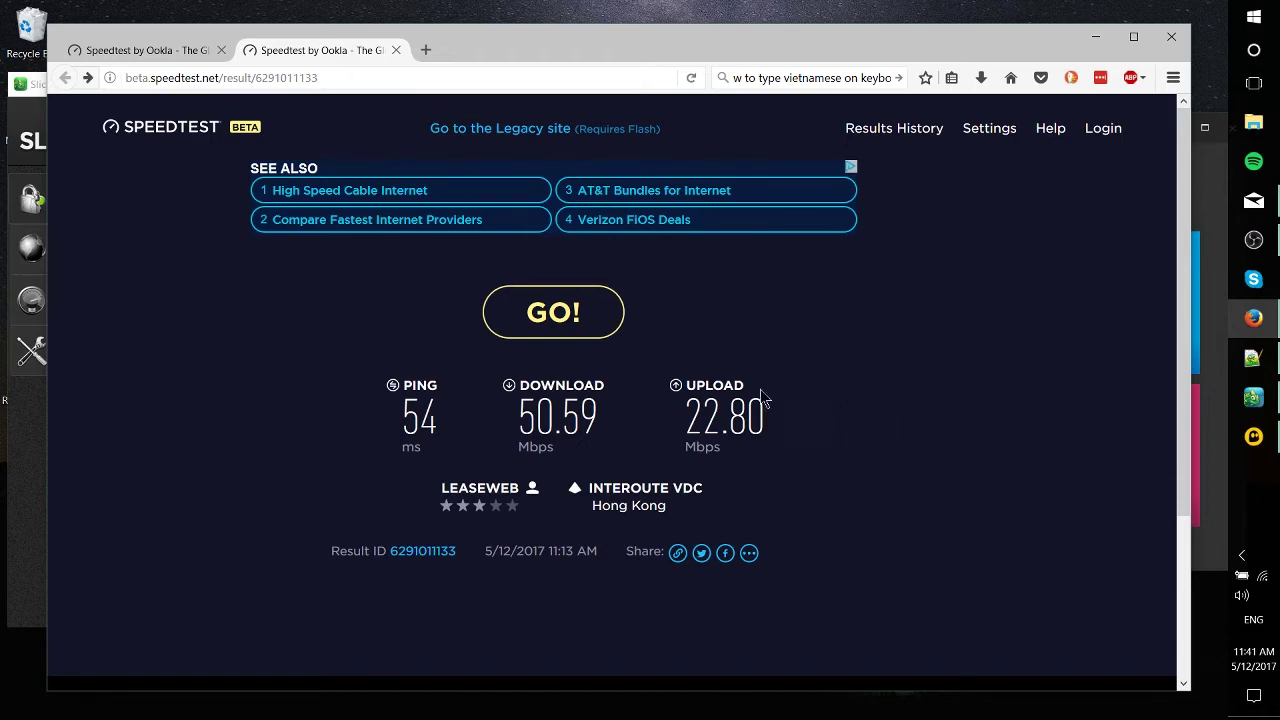
# - Switch between the two Speedtest tabs to compare their Hong Kong results
pyautogui.click(139, 49)
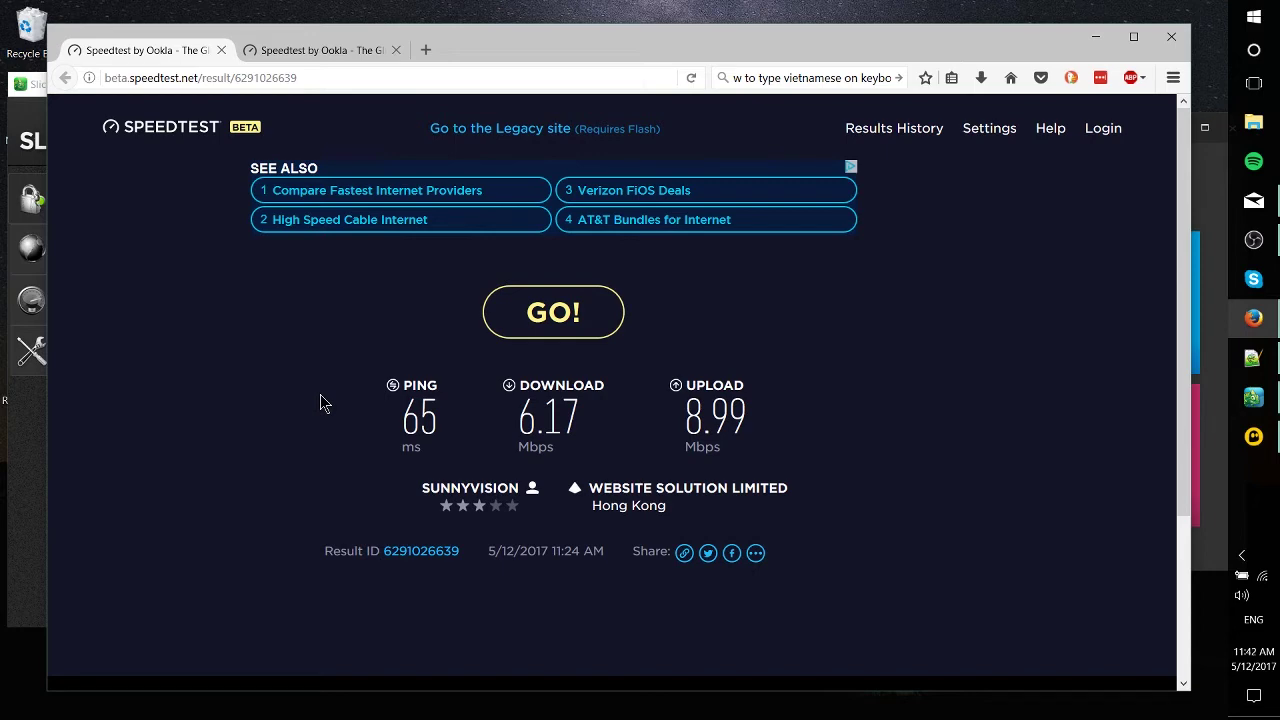
pyautogui.click(292, 50)
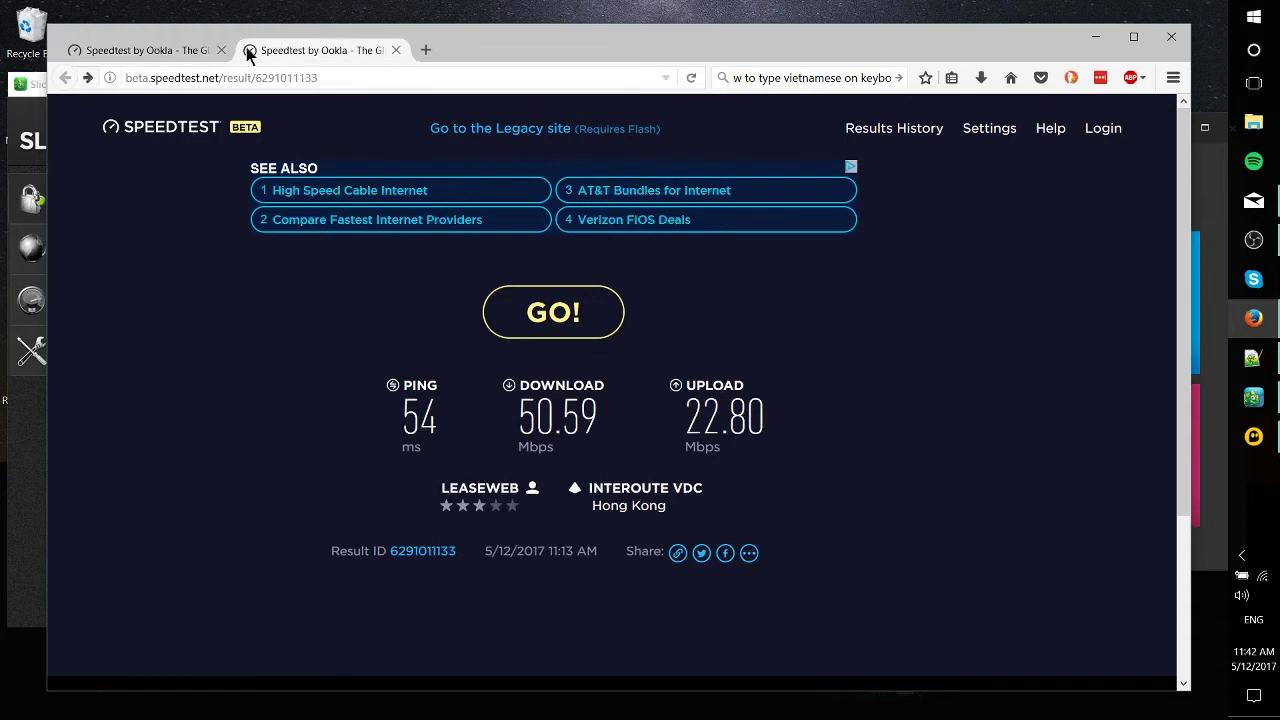
pyautogui.click(192, 48)
# - Highlight the first tab's 65 ms ping and 6.17 Mbps download values
pyautogui.doubleClick(390, 423)
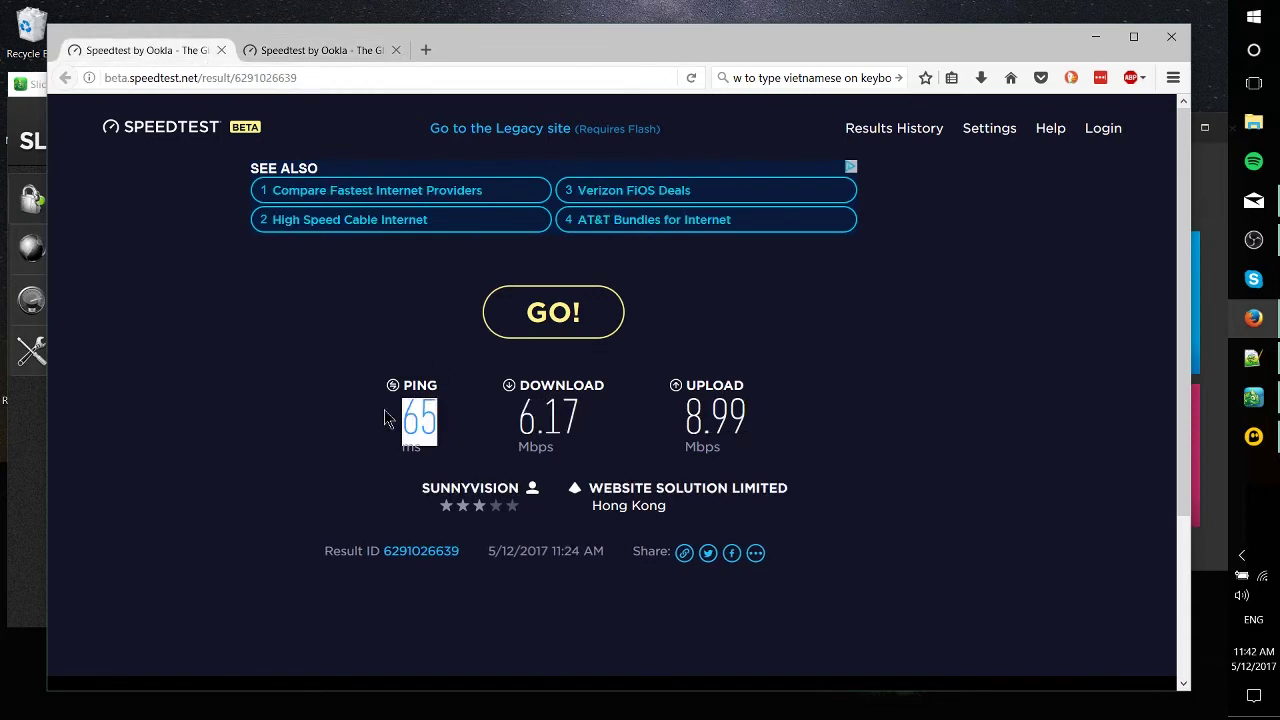
pyautogui.click(389, 423)
pyautogui.moveTo(389, 423); pyautogui.dragTo(354, 423)
pyautogui.click(462, 420)
pyautogui.click(343, 426)
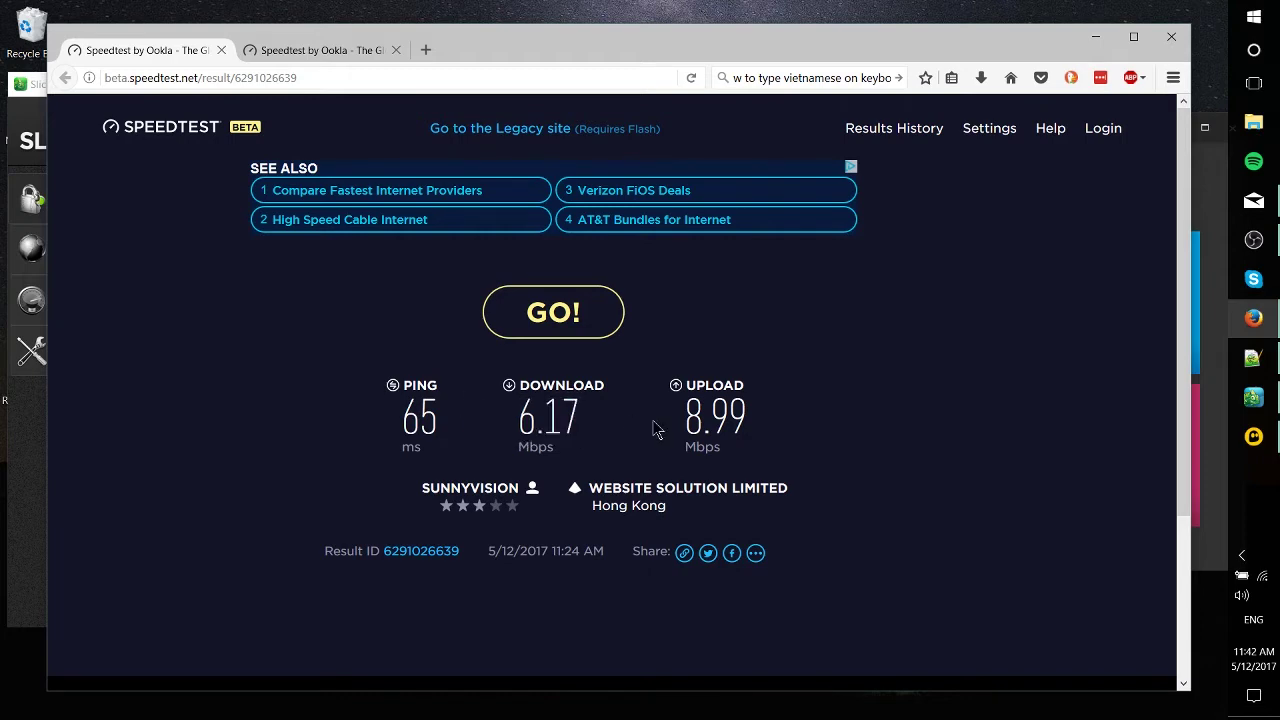
pyautogui.moveTo(593, 425); pyautogui.dragTo(510, 435)
pyautogui.click(500, 435)
# - Return to the 50.59 Mbps result tab and bring the Notepad++ results notes forward
pyautogui.click(326, 48)
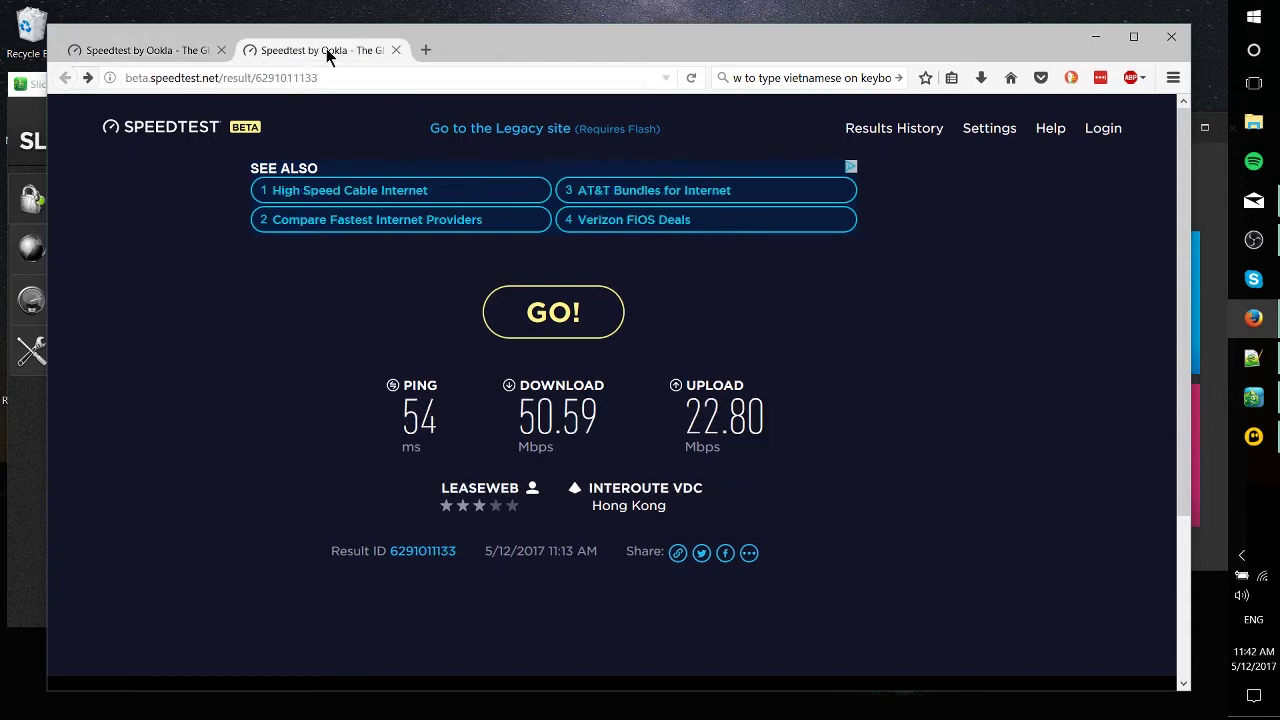
pyautogui.click(179, 55)
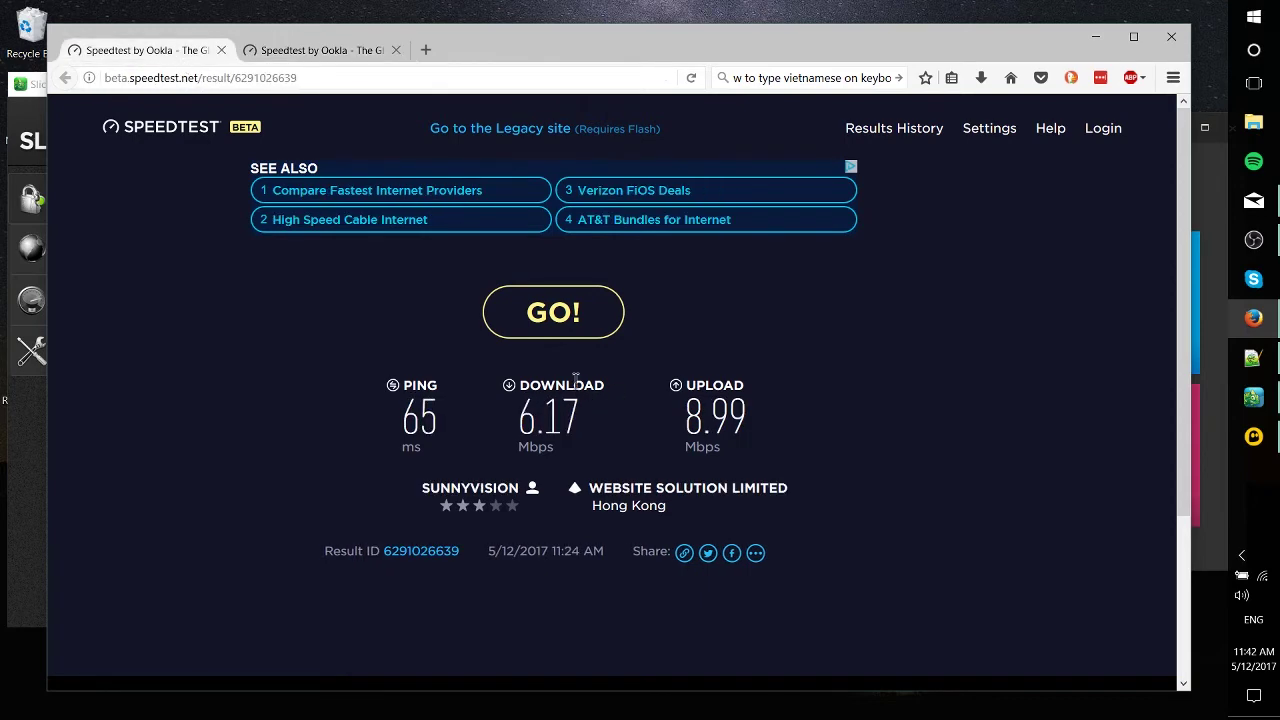
pyautogui.click(318, 49)
pyautogui.click(1253, 357)
# - Position the notes beside the browser and highlight 12.59 Mbps on line 82
pyautogui.moveTo(950, 18); pyautogui.dragTo(836, 29)
pyautogui.scroll(-1, 957, 418)
pyautogui.scroll(-1, 957, 418)
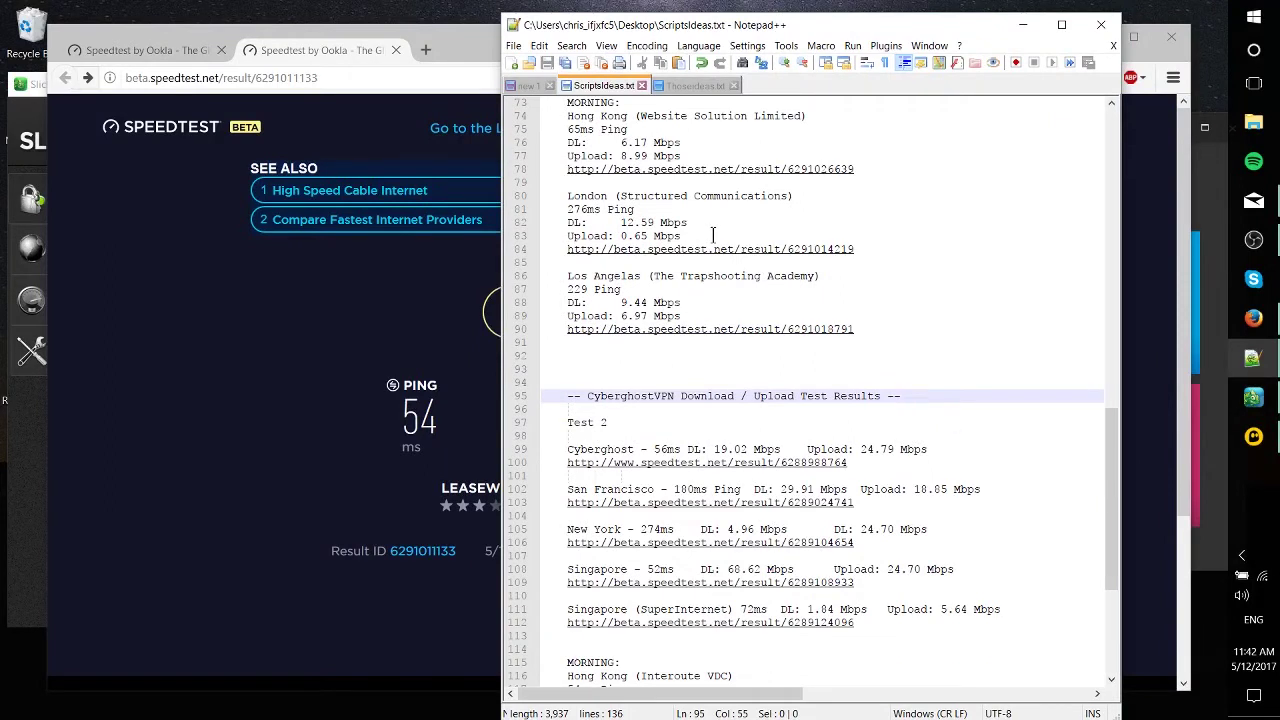
pyautogui.scroll(-1, 716, 238)
pyautogui.doubleClick(660, 182)
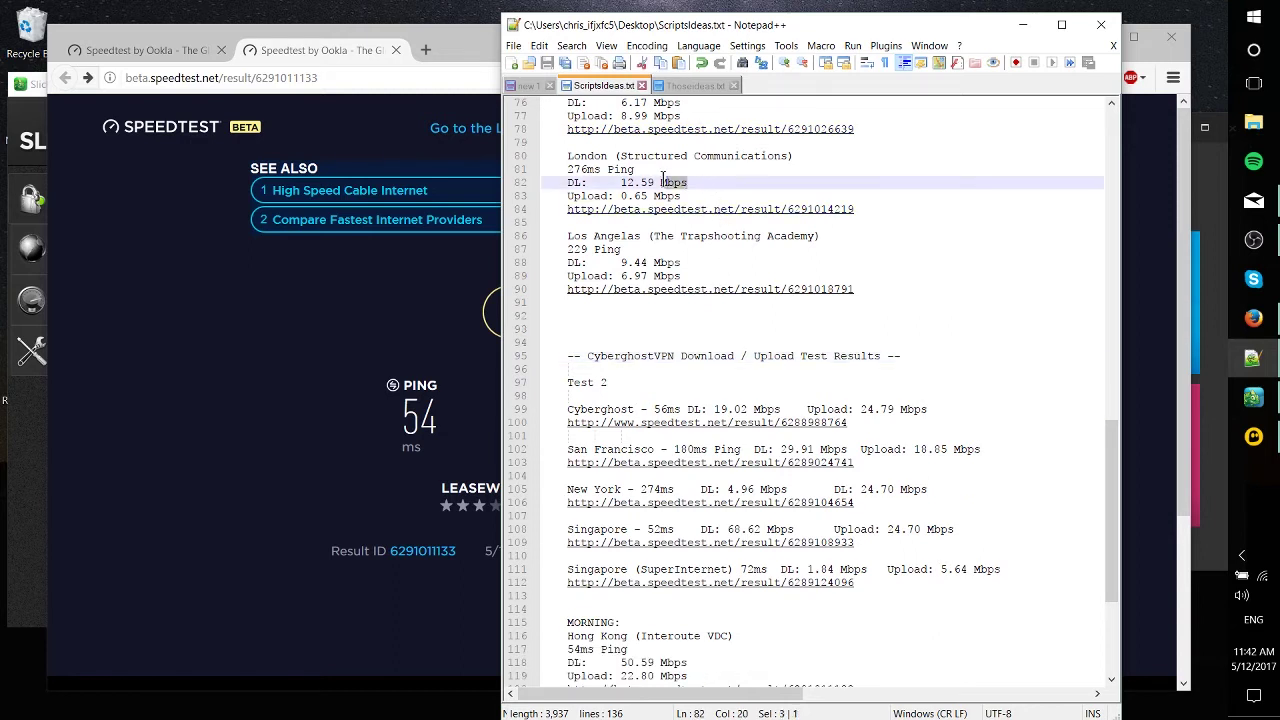
pyautogui.moveTo(620, 182); pyautogui.dragTo(692, 182)
pyautogui.click(692, 182)
# - Highlight the London 0.65 Mbps upload and the 8.46 Mbps upload, and mark the 9.44 Mbps line
pyautogui.scroll(3, 692, 182)
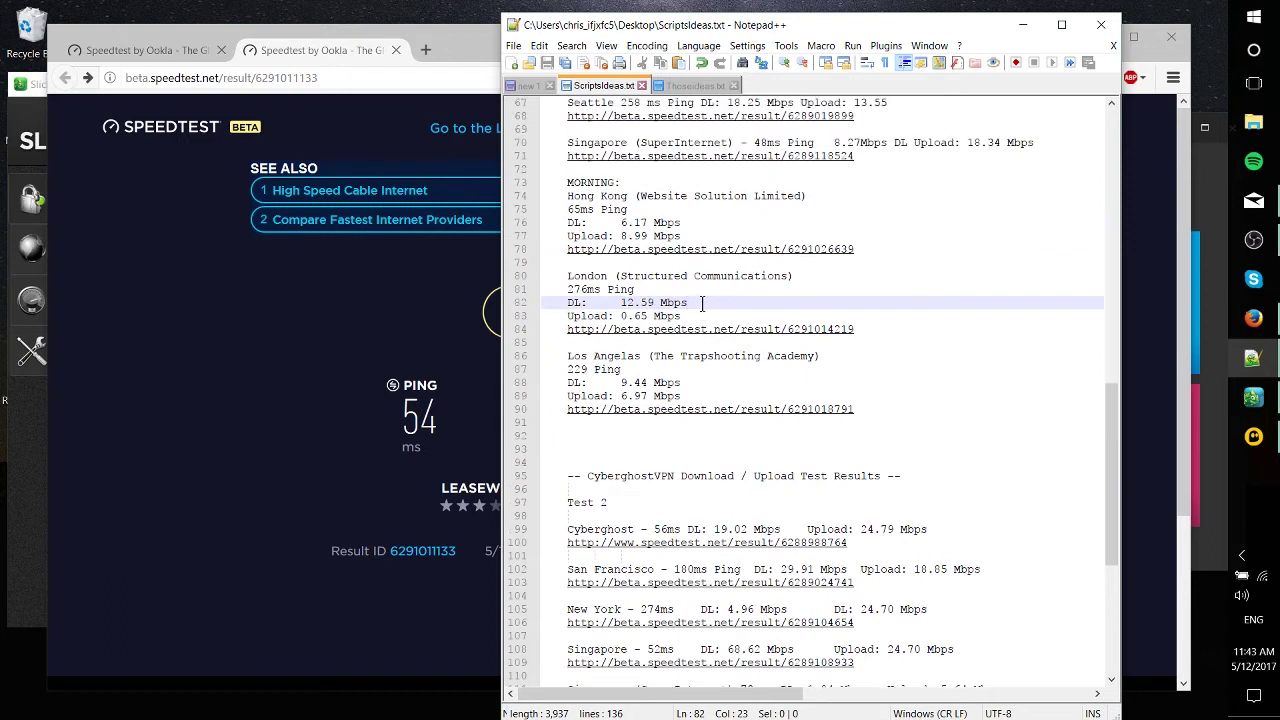
pyautogui.click(621, 316)
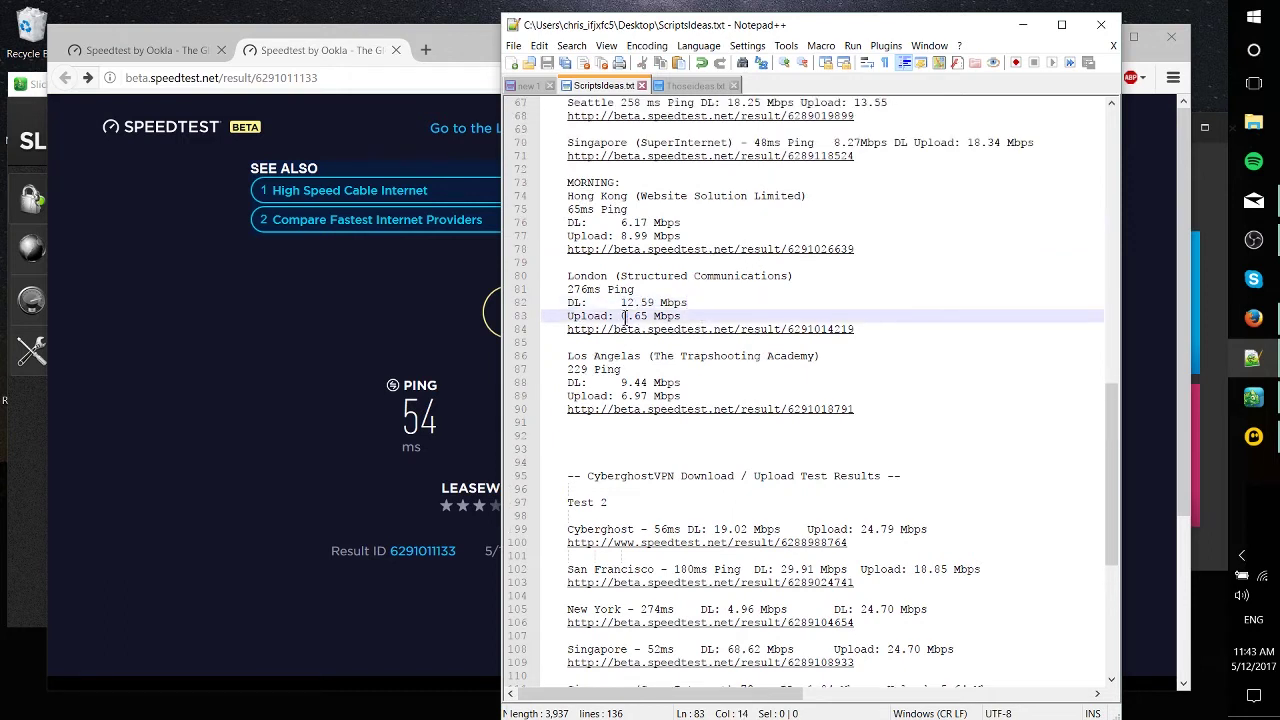
pyautogui.moveTo(623, 316); pyautogui.dragTo(684, 316)
pyautogui.click(693, 316)
pyautogui.scroll(-9, 693, 316)
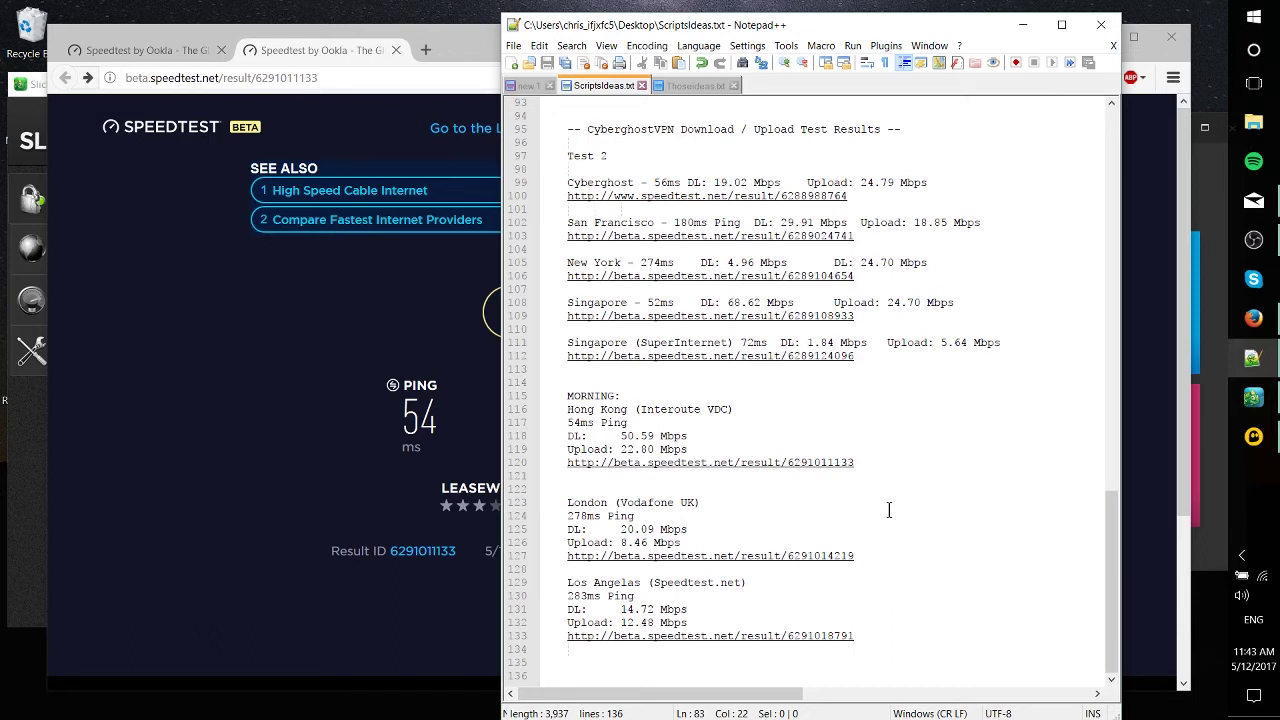
pyautogui.moveTo(619, 541); pyautogui.dragTo(697, 541)
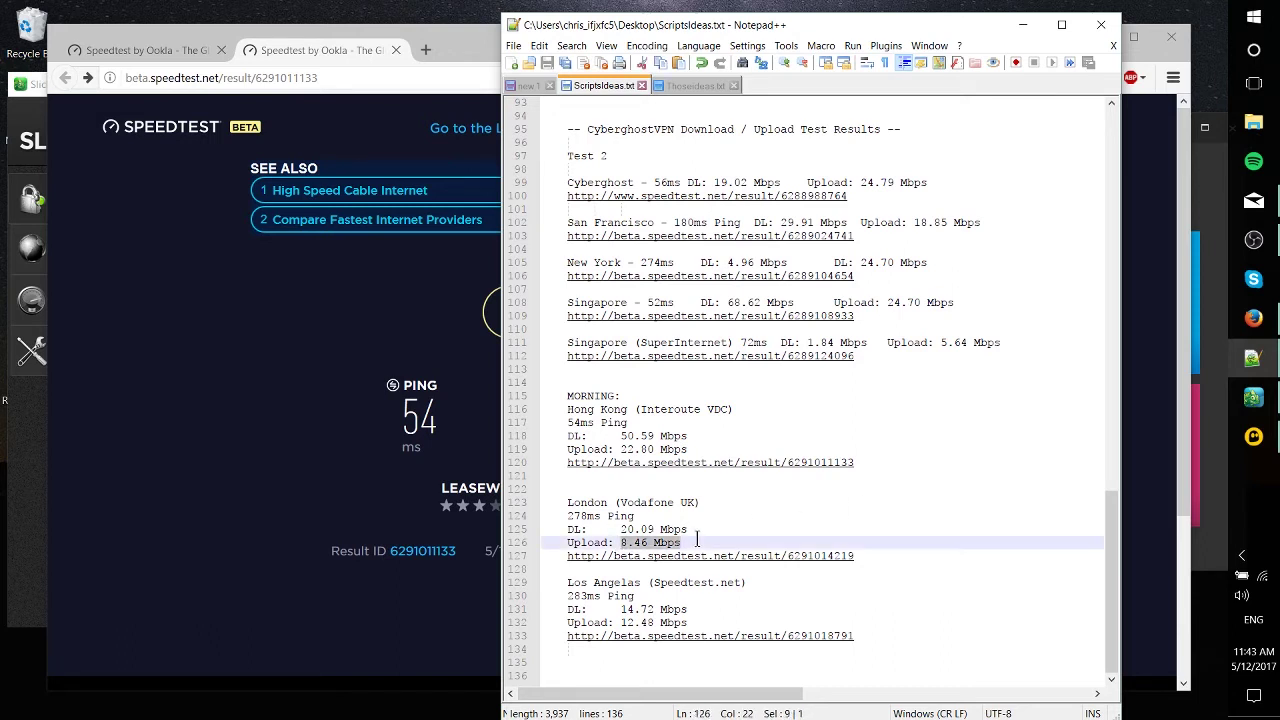
pyautogui.click(698, 541)
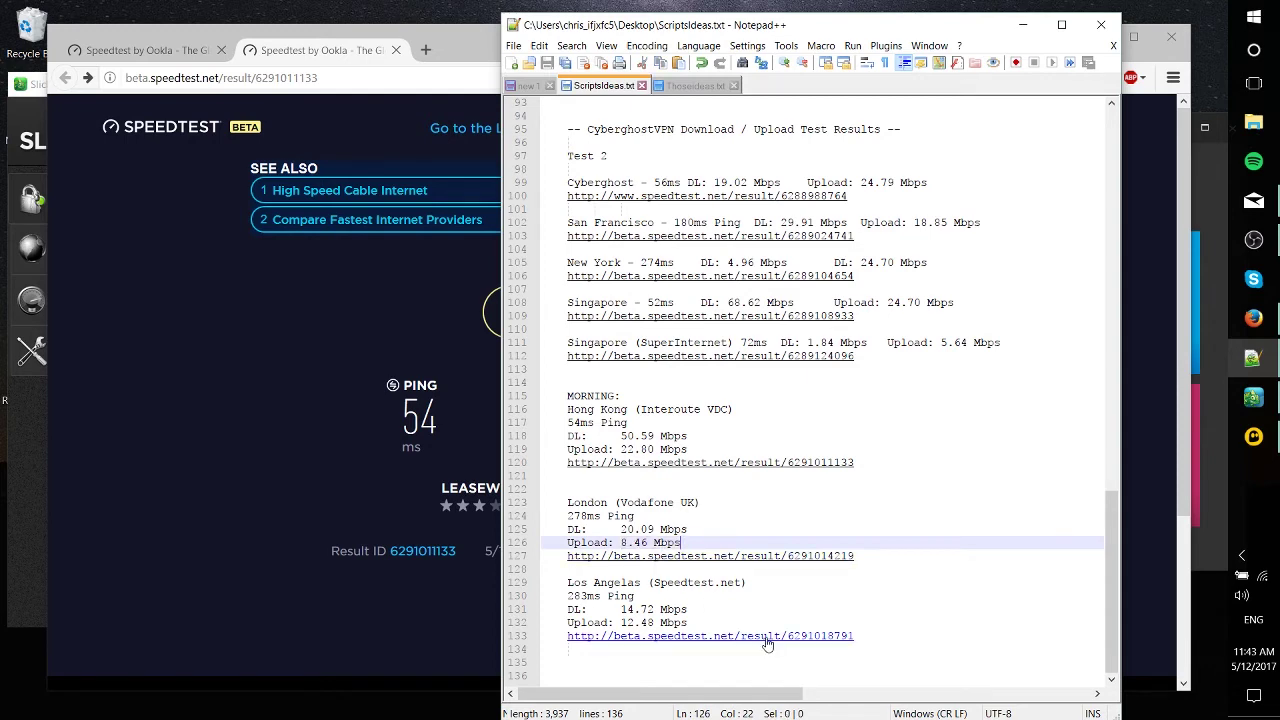
pyautogui.scroll(9, 768, 645)
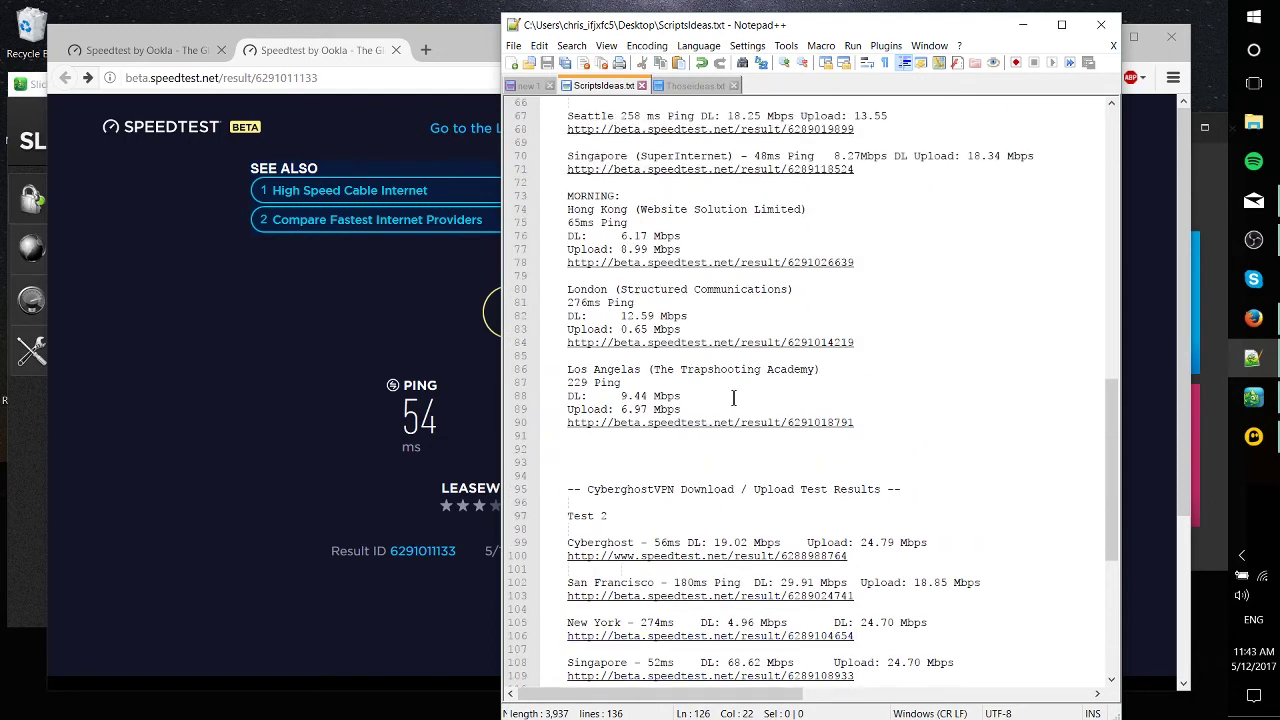
pyautogui.click(733, 398)
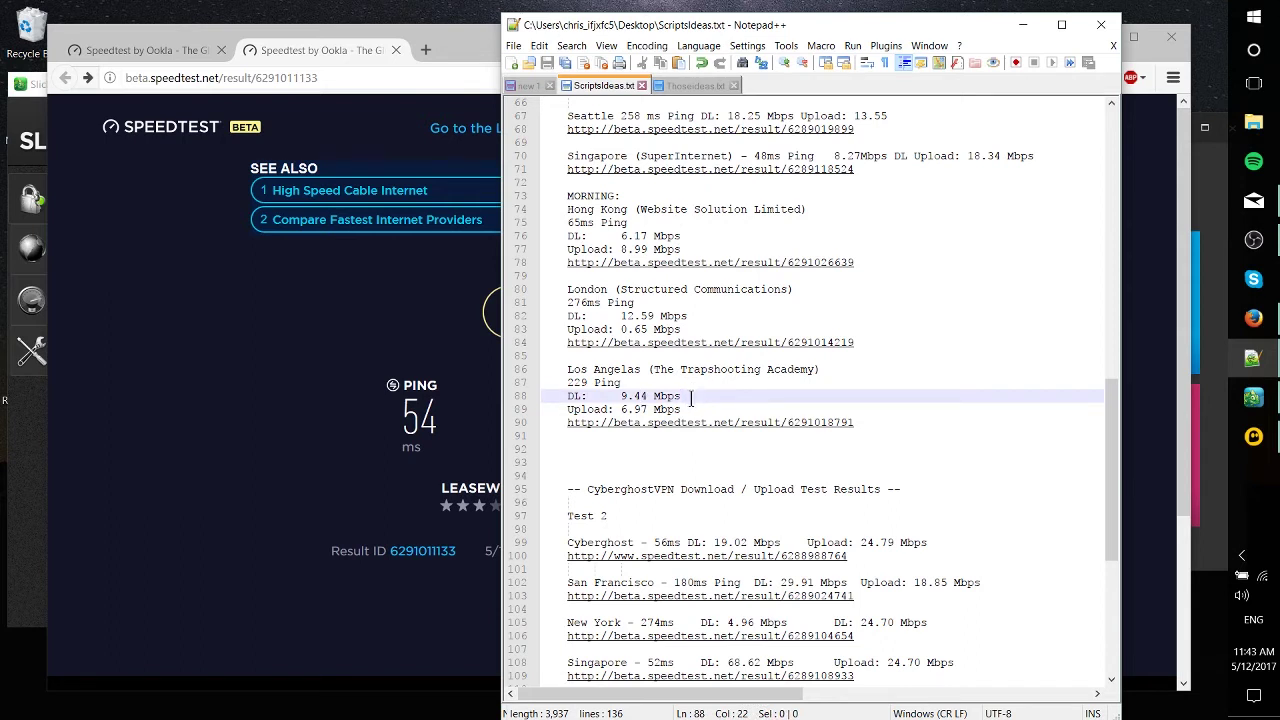
# - Highlight Los Angelas's 229 ping and its 14.72 Mbps download and upload figures
pyautogui.scroll(-9, 690, 397)
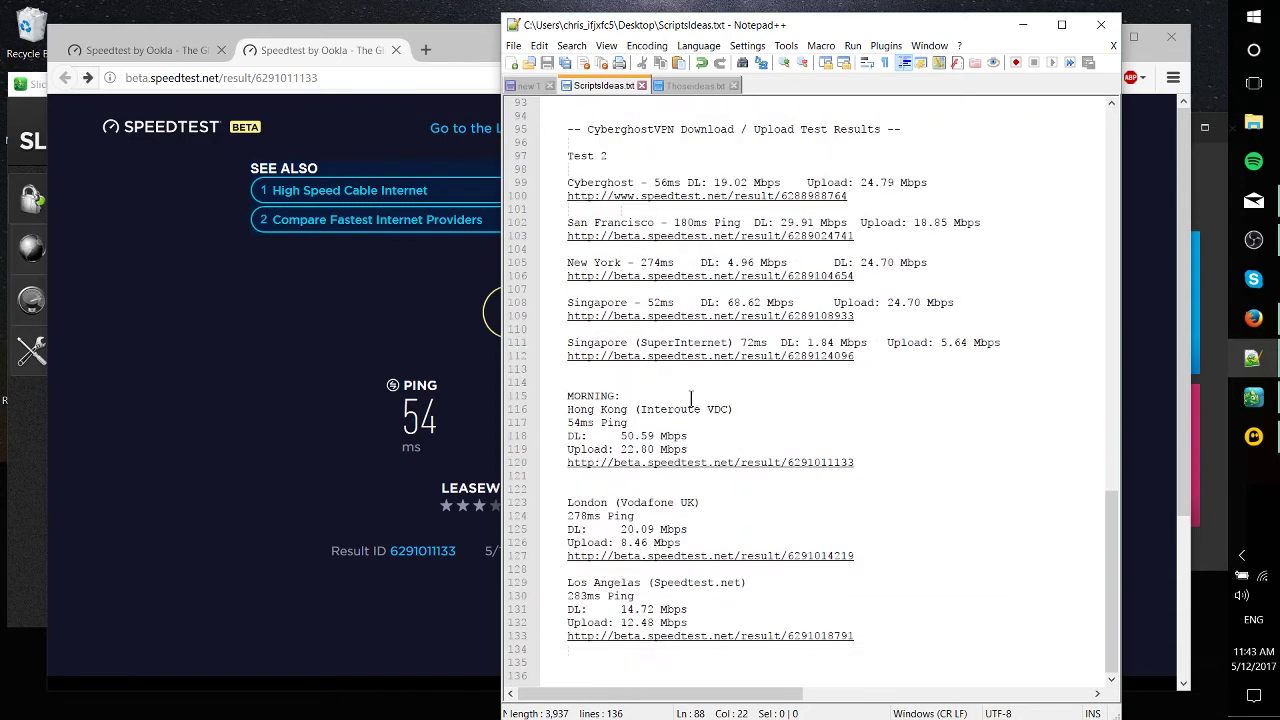
pyautogui.scroll(4, 731, 586)
pyautogui.click(571, 183)
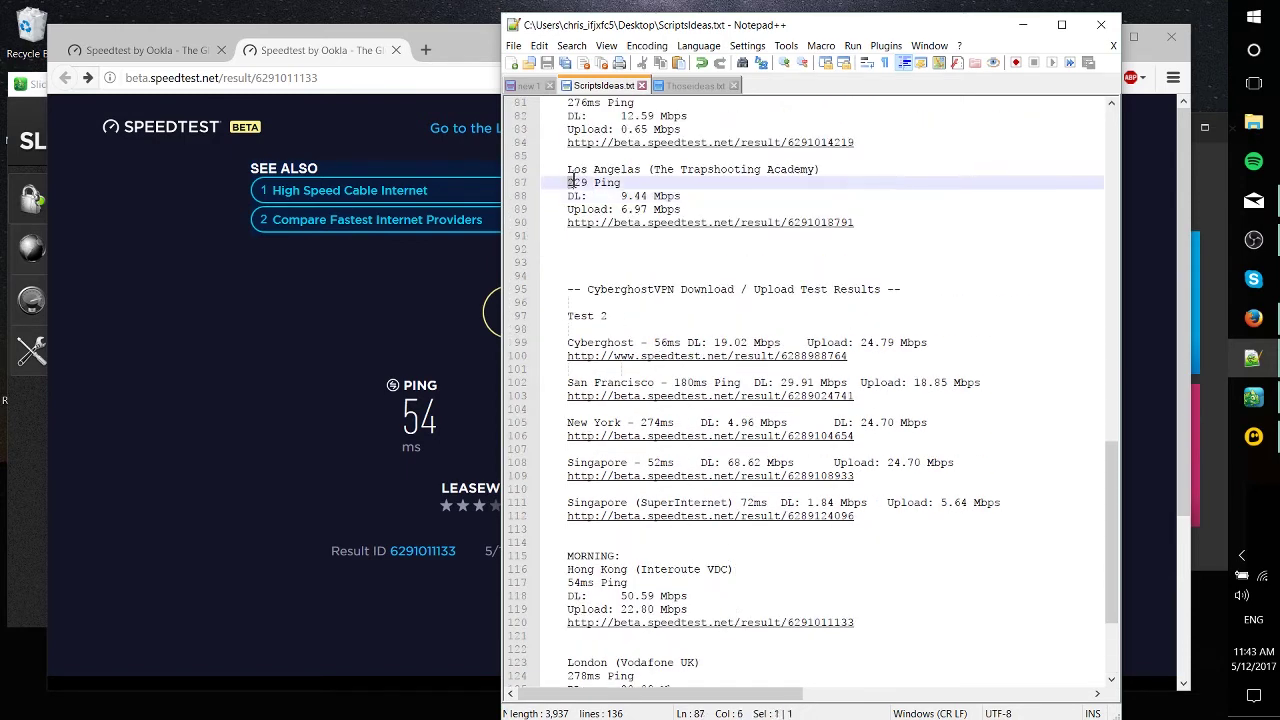
pyautogui.click(566, 175)
pyautogui.moveTo(565, 183); pyautogui.dragTo(622, 184)
pyautogui.click(592, 183)
pyautogui.scroll(-4, 717, 235)
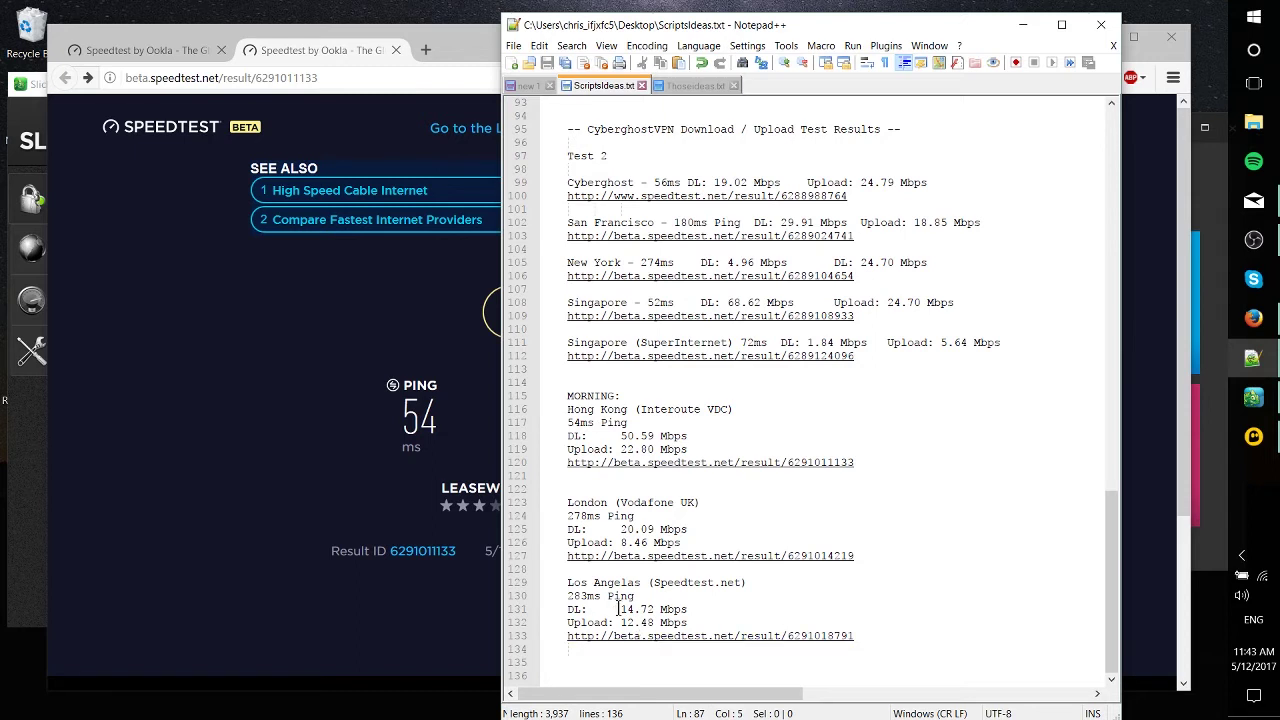
pyautogui.moveTo(620, 609); pyautogui.dragTo(694, 621)
pyautogui.click(697, 621)
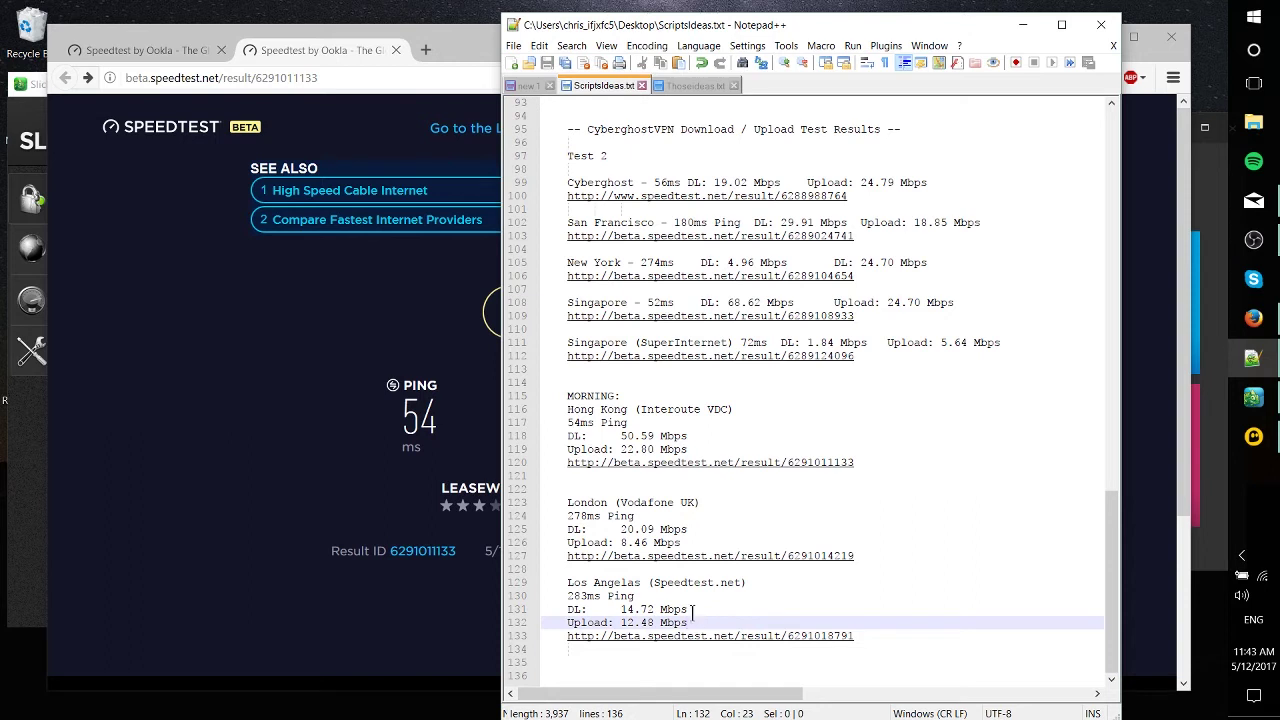
pyautogui.moveTo(620, 609); pyautogui.dragTo(686, 610)
pyautogui.click(689, 621)
# - Highlight Singapore's 68.62 and 24.70 Mbps results on line 108
pyautogui.scroll(4, 710, 622)
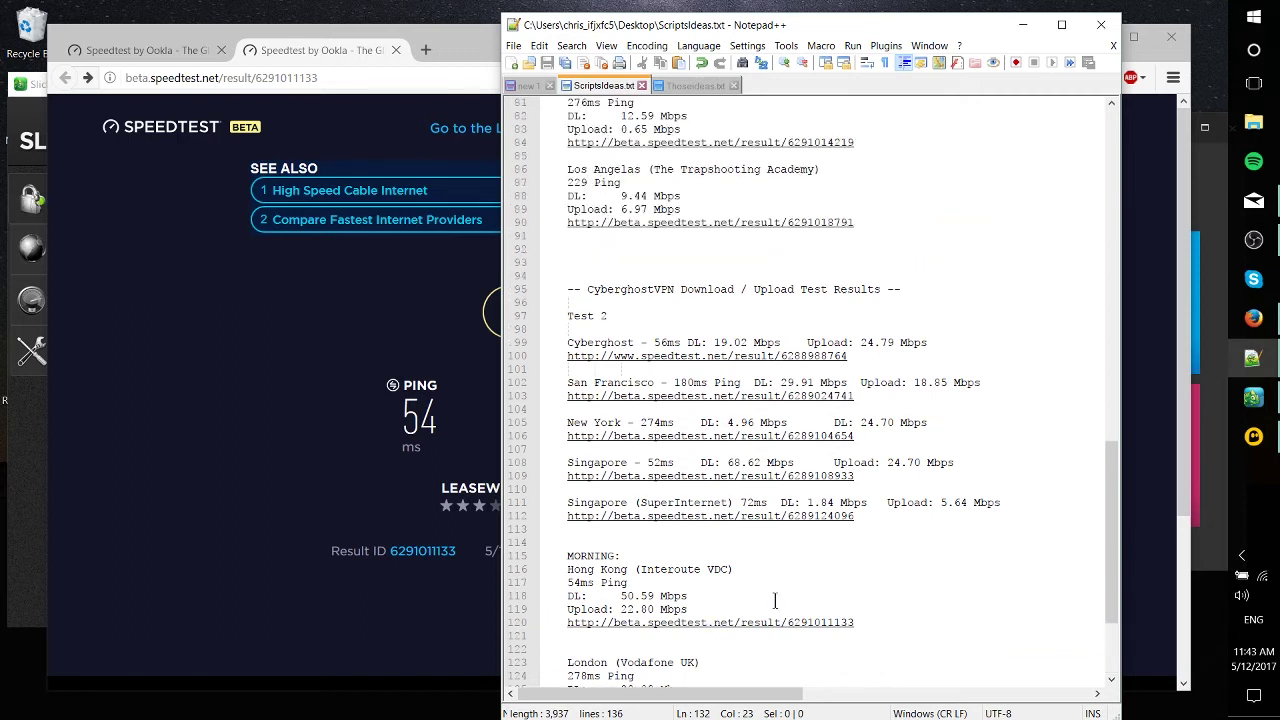
pyautogui.moveTo(724, 460); pyautogui.dragTo(768, 452)
pyautogui.moveTo(980, 460)
pyautogui.mouseDown()
pyautogui.moveTo(706, 462)
pyautogui.moveTo(970, 461)
pyautogui.mouseUp()
pyautogui.click(699, 462)
pyautogui.click(970, 461)
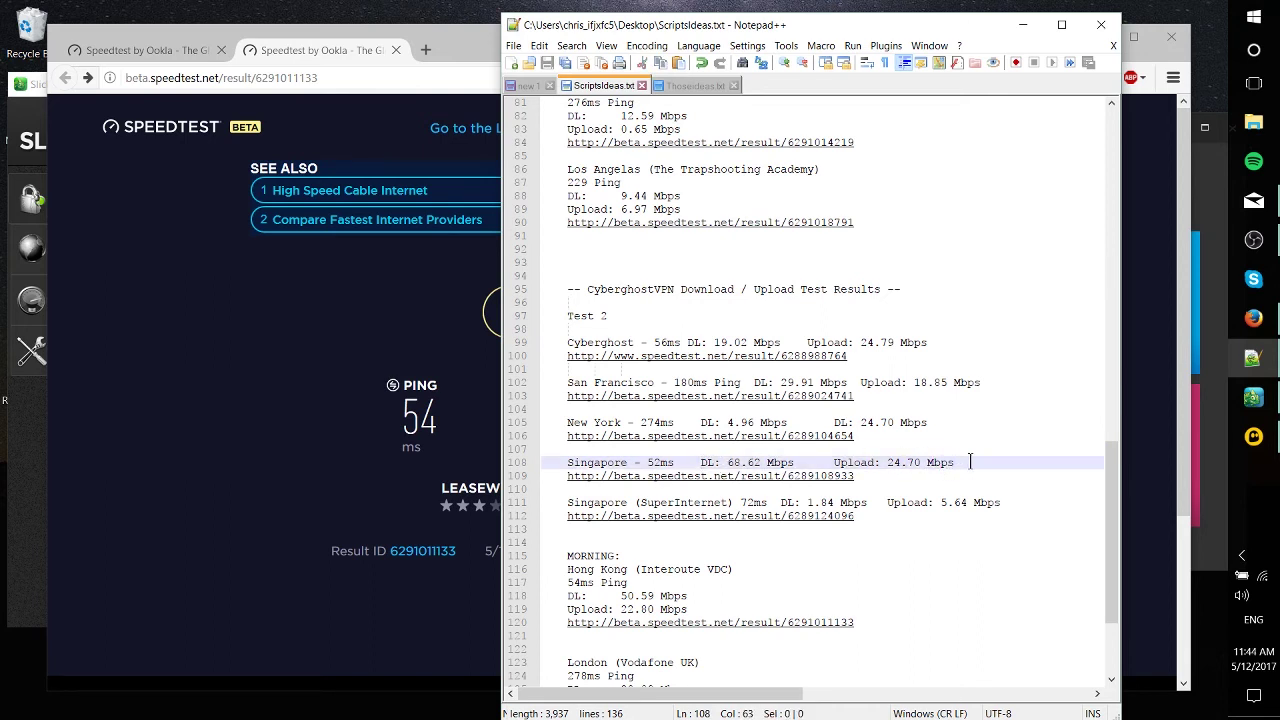
# - Highlight San Francisco's 29.91 Mbps download in the SlickVPN results, then scroll back up
pyautogui.scroll(8, 970, 461)
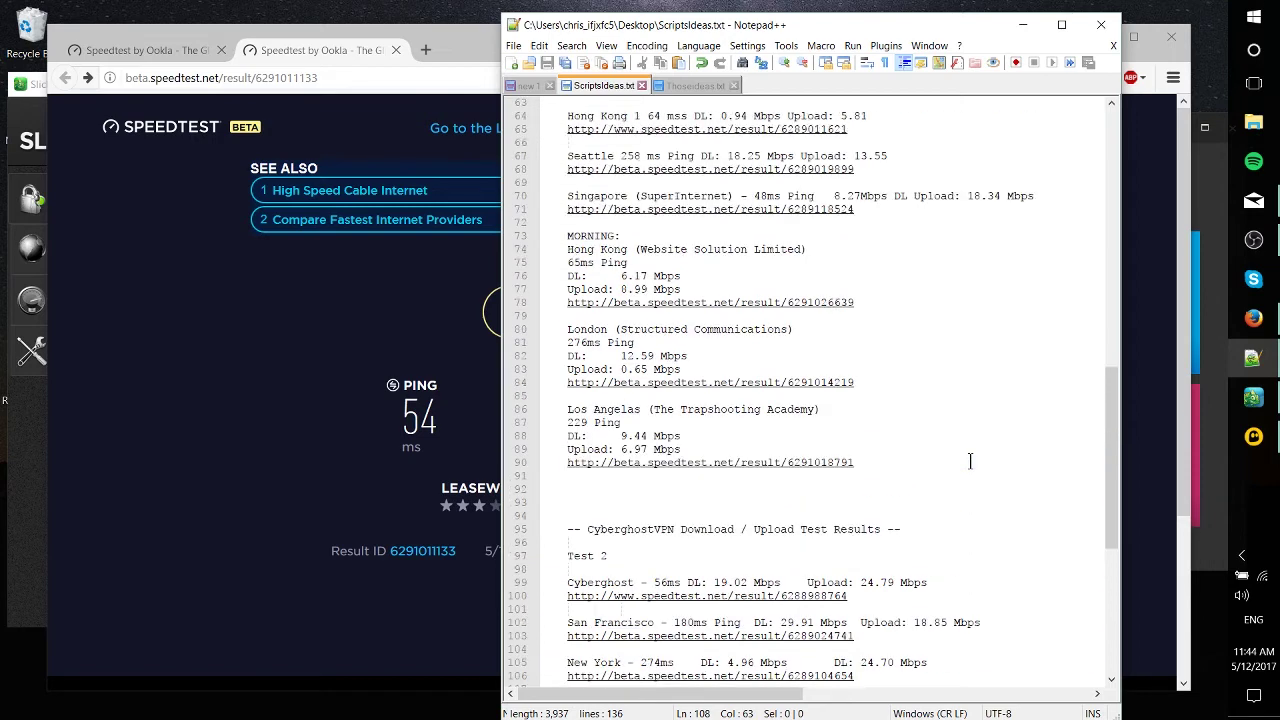
pyautogui.scroll(1, 970, 461)
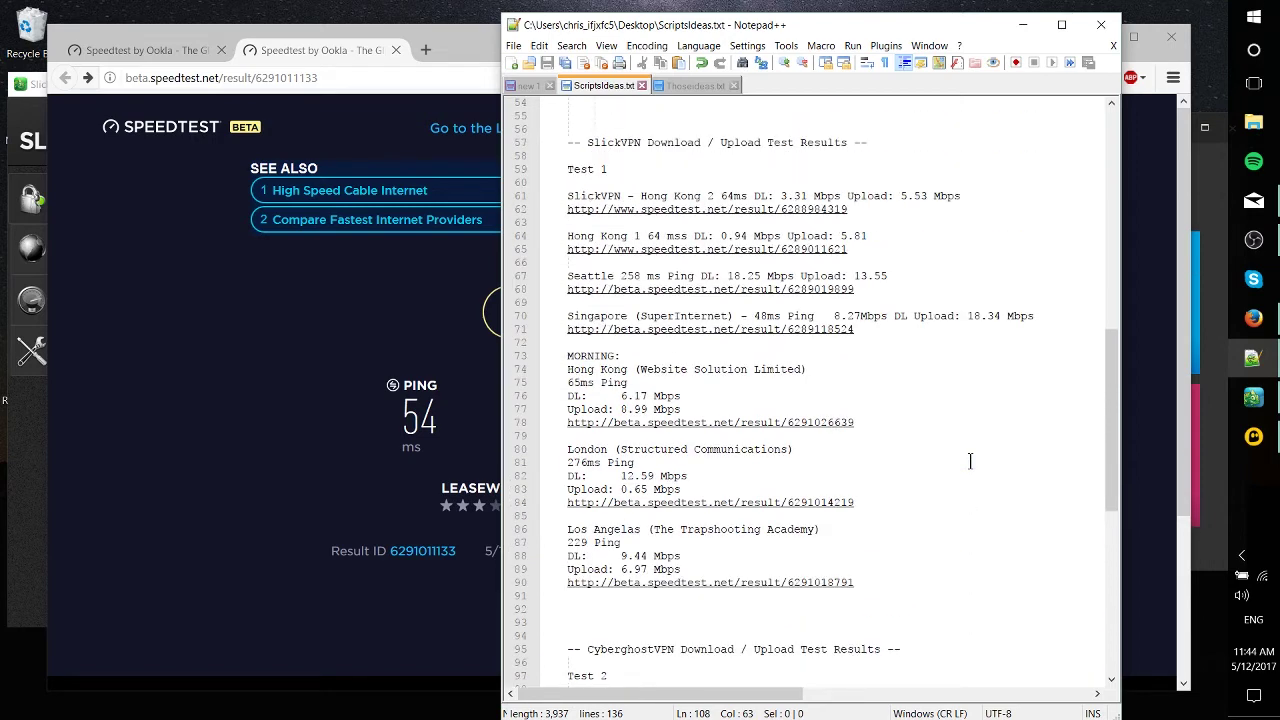
pyautogui.scroll(-6, 970, 461)
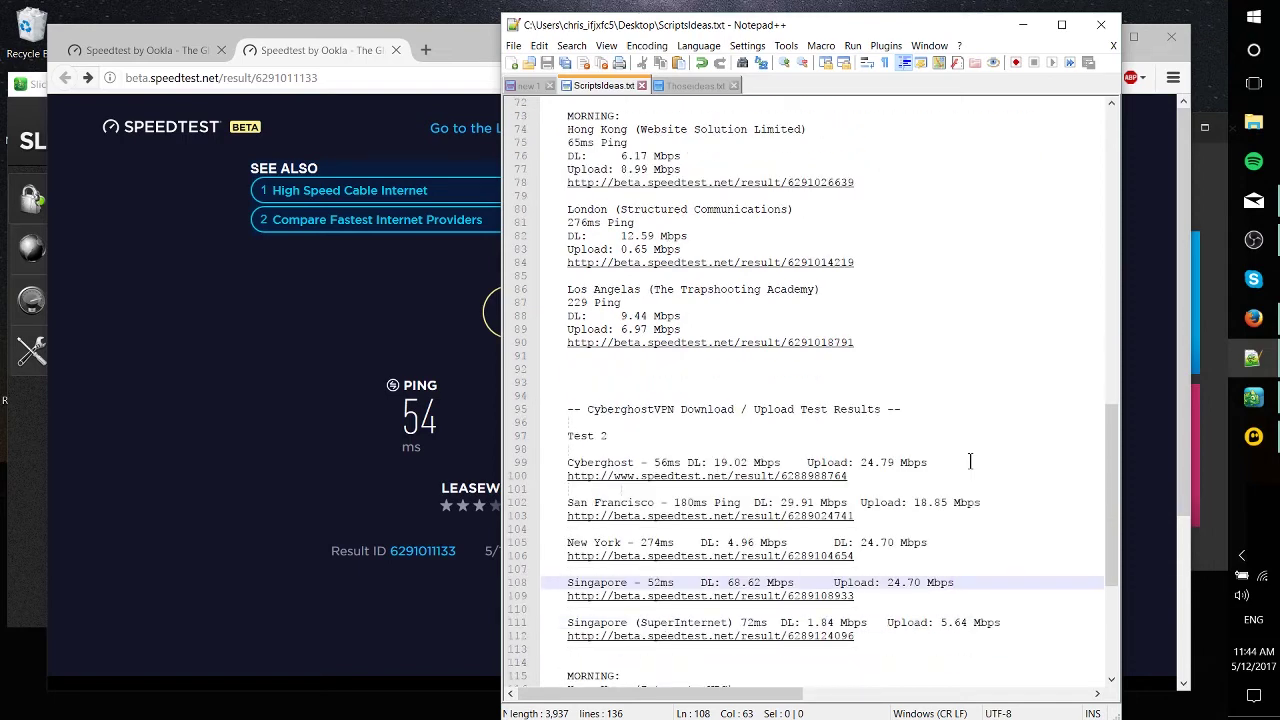
pyautogui.scroll(6, 970, 461)
pyautogui.scroll(1, 955, 459)
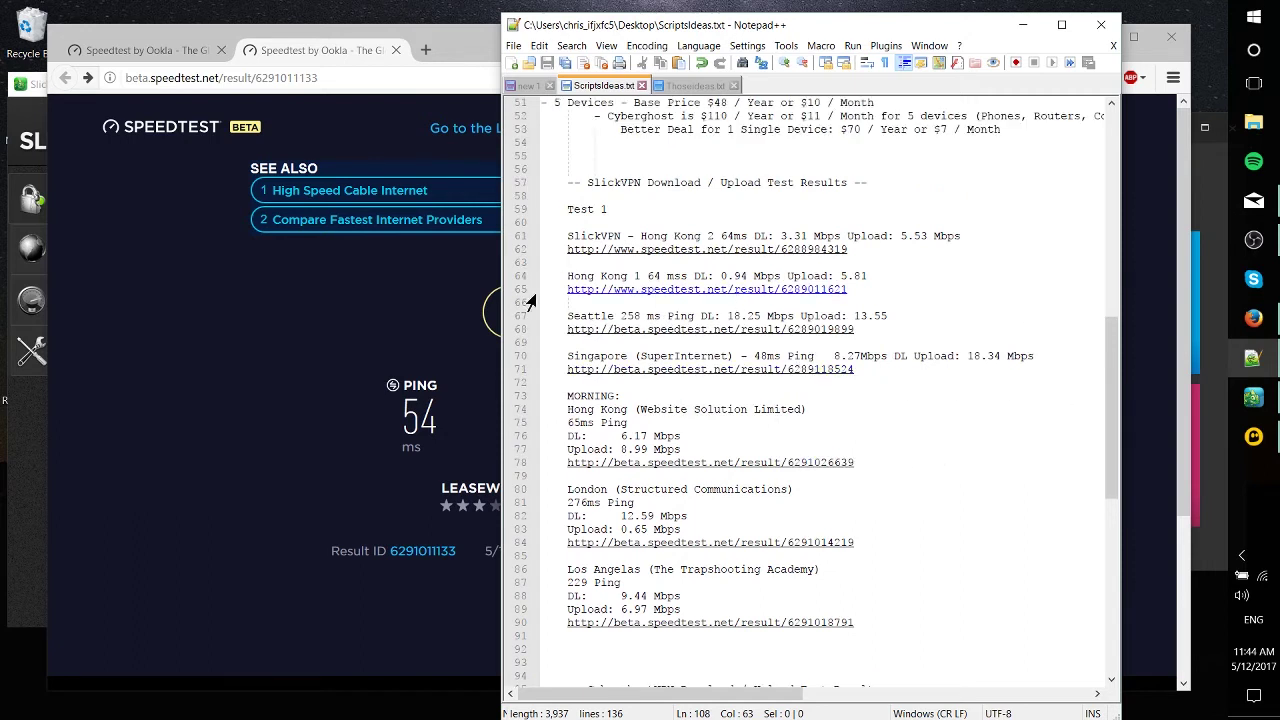
pyautogui.scroll(-2, 658, 303)
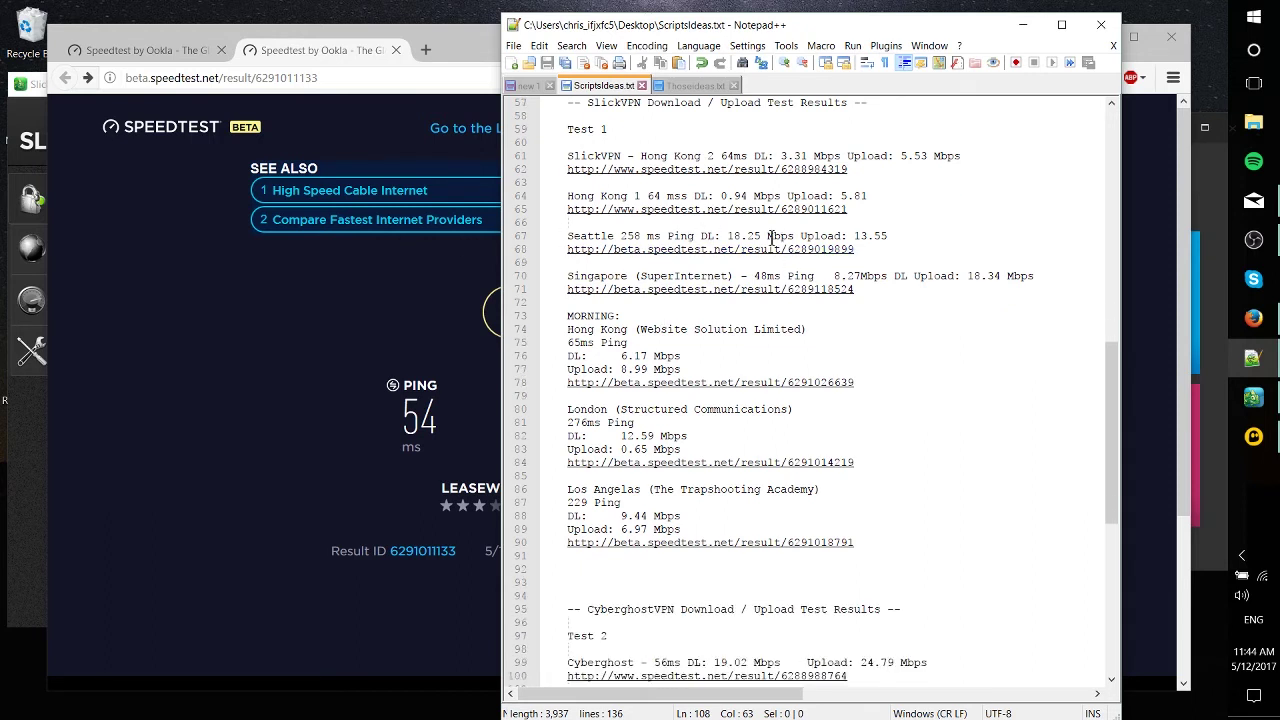
pyautogui.scroll(-5, 796, 236)
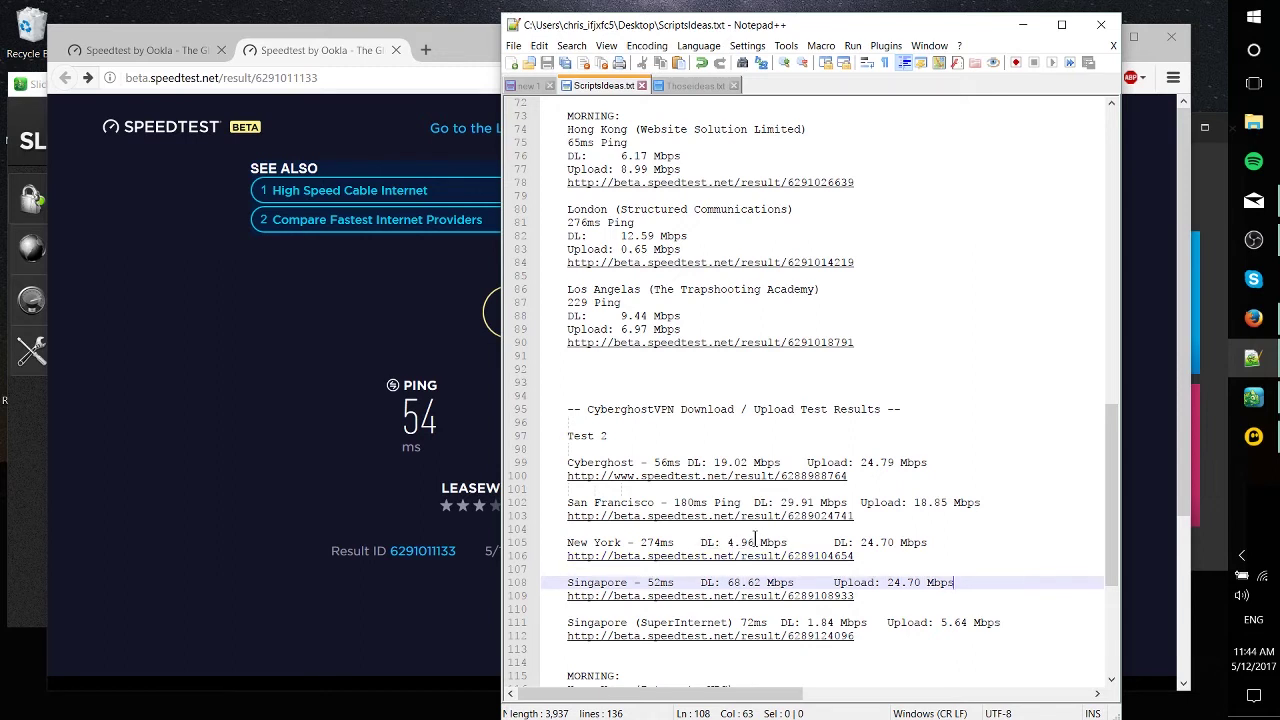
pyautogui.moveTo(781, 502); pyautogui.dragTo(851, 502)
pyautogui.click(853, 502)
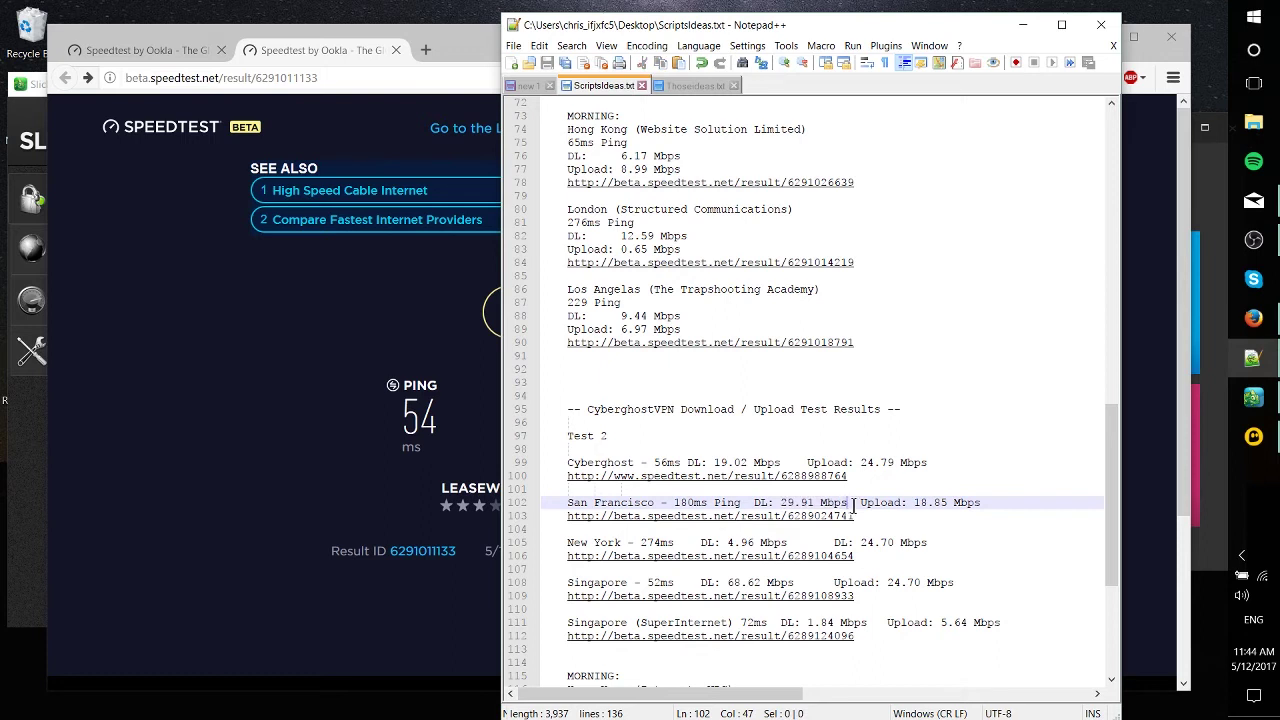
pyautogui.moveTo(781, 502); pyautogui.dragTo(849, 500)
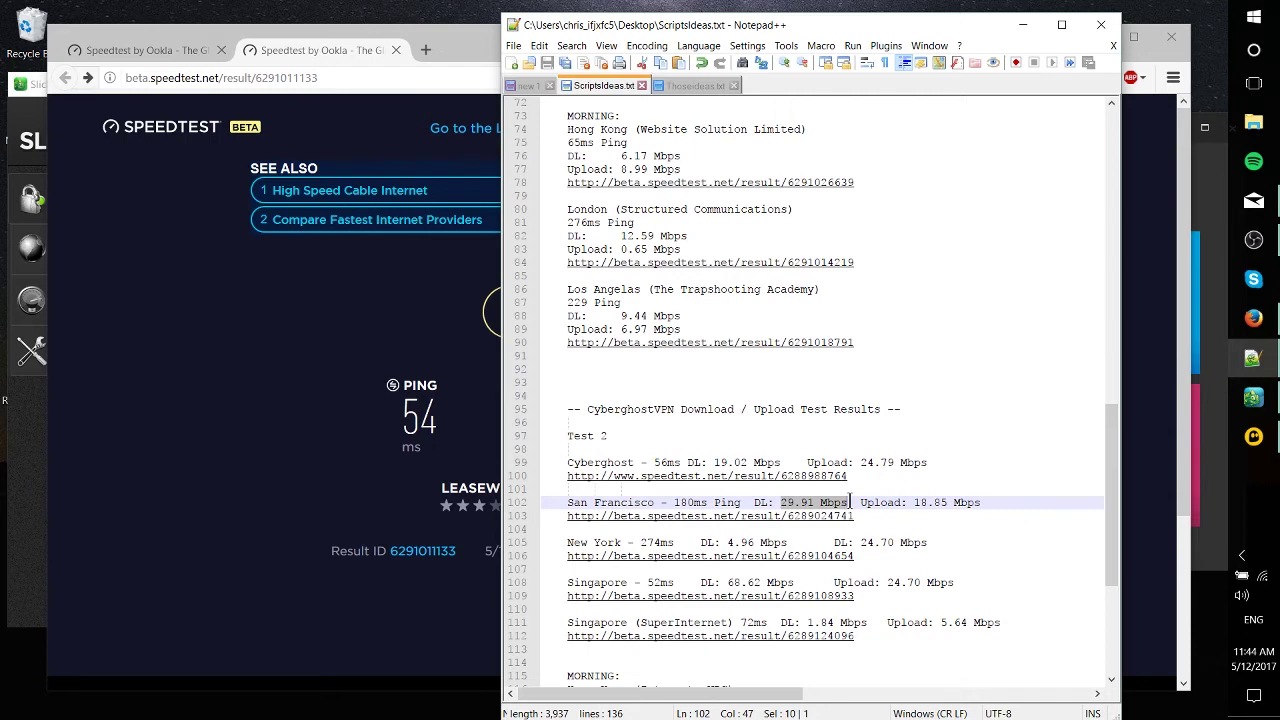
pyautogui.click(962, 492)
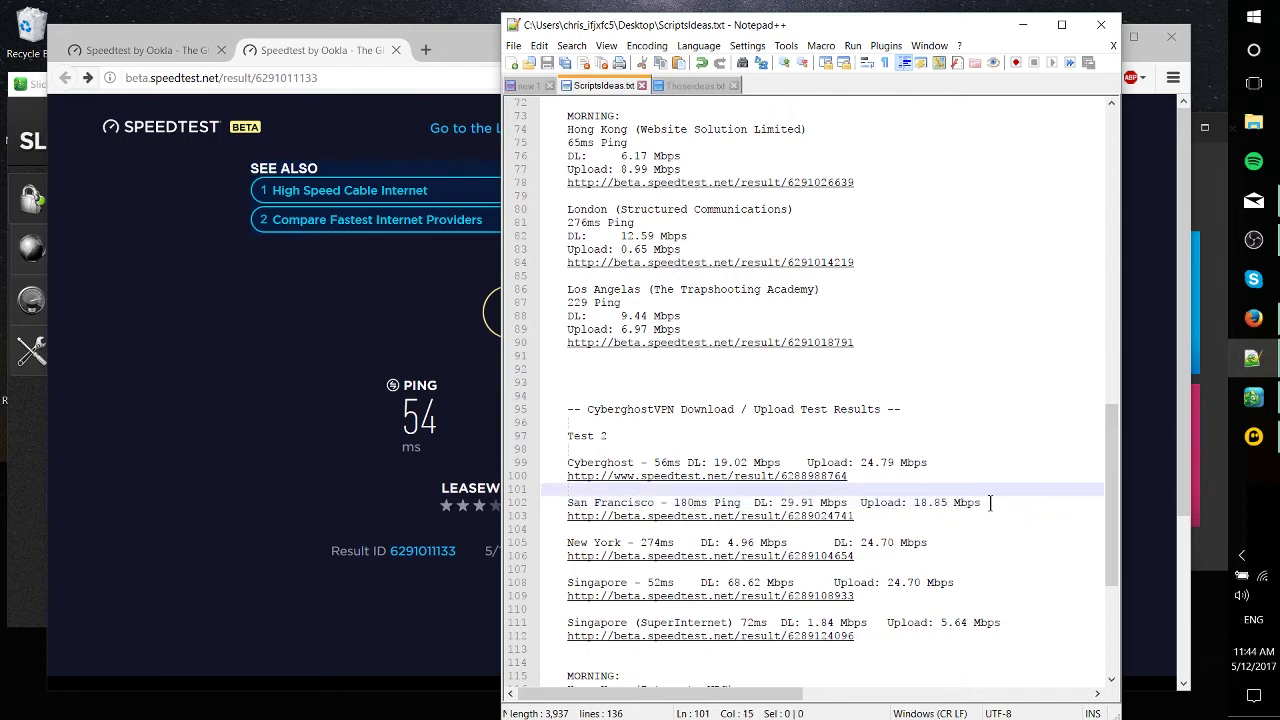
pyautogui.click(975, 502)
pyautogui.scroll(9, 976, 505)
pyautogui.click(929, 394)
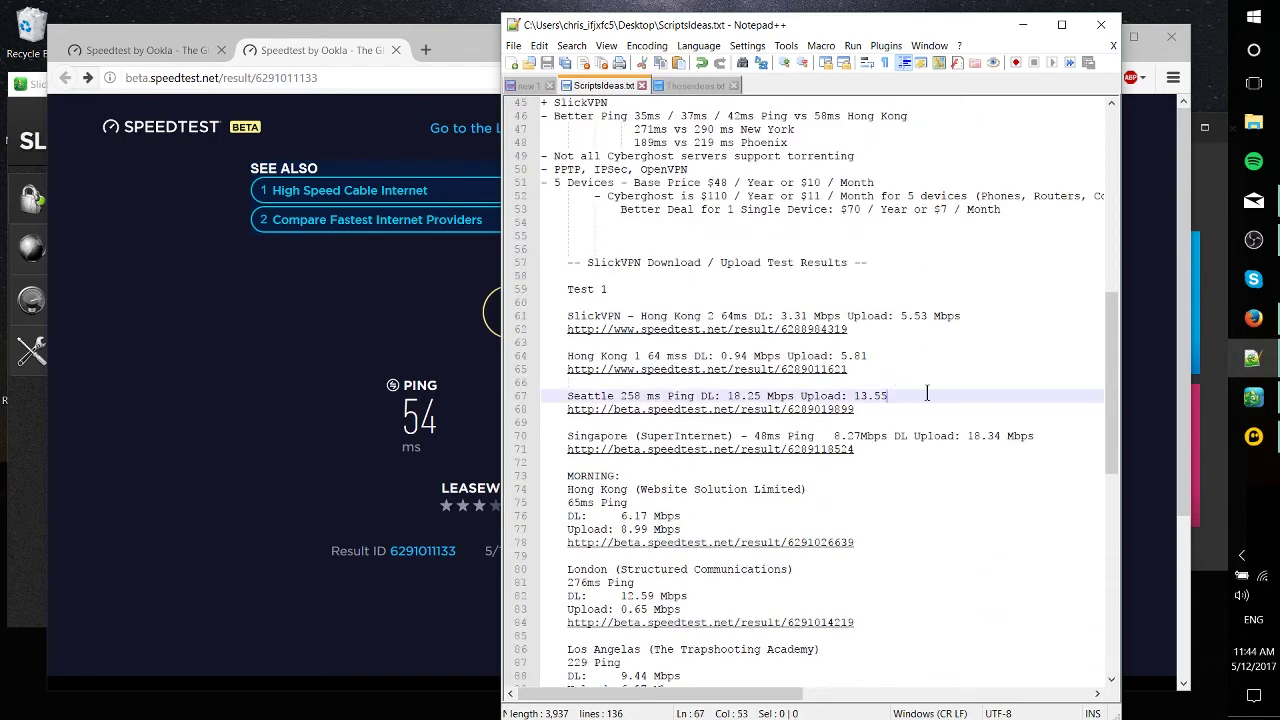
pyautogui.moveTo(727, 396); pyautogui.dragTo(897, 397)
pyautogui.click(897, 396)
pyautogui.scroll(-3, 300, 344)
pyautogui.scroll(3, 265, 345)
pyautogui.click(261, 345)
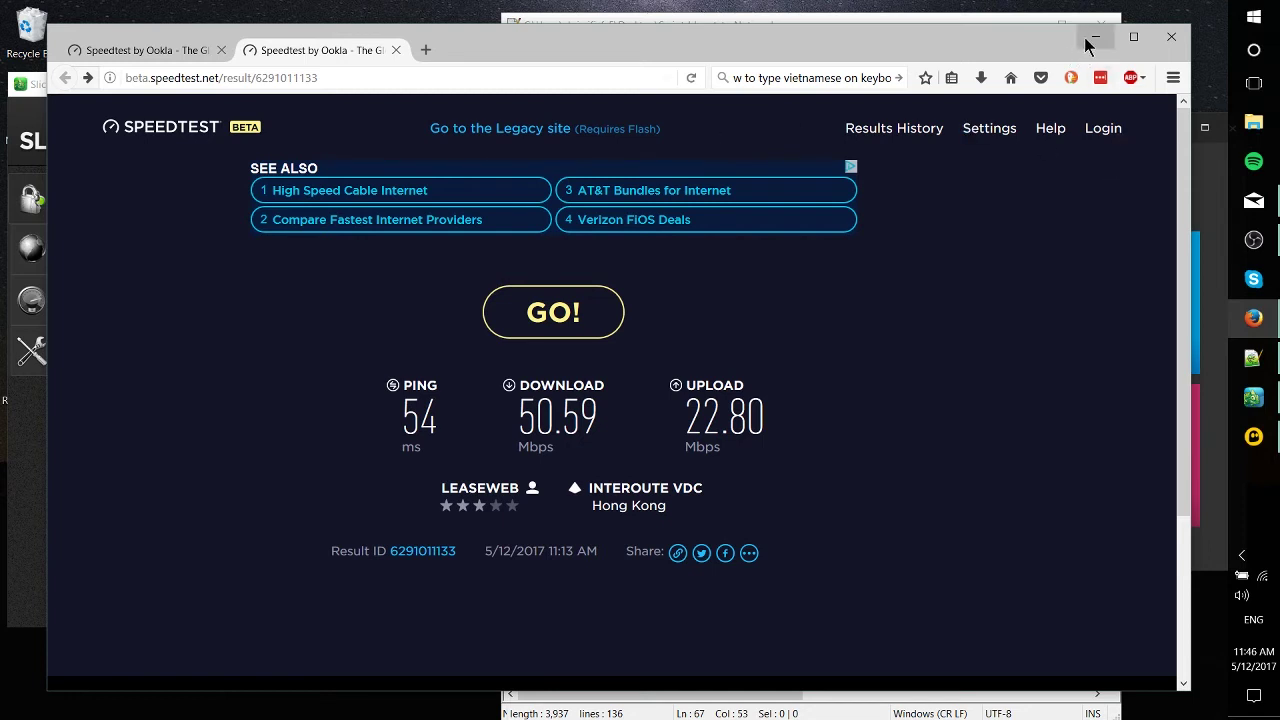
# - Bring the notes and SlickVPN windows forward and scroll to the 5-device pricing notes
pyautogui.click(966, 20)
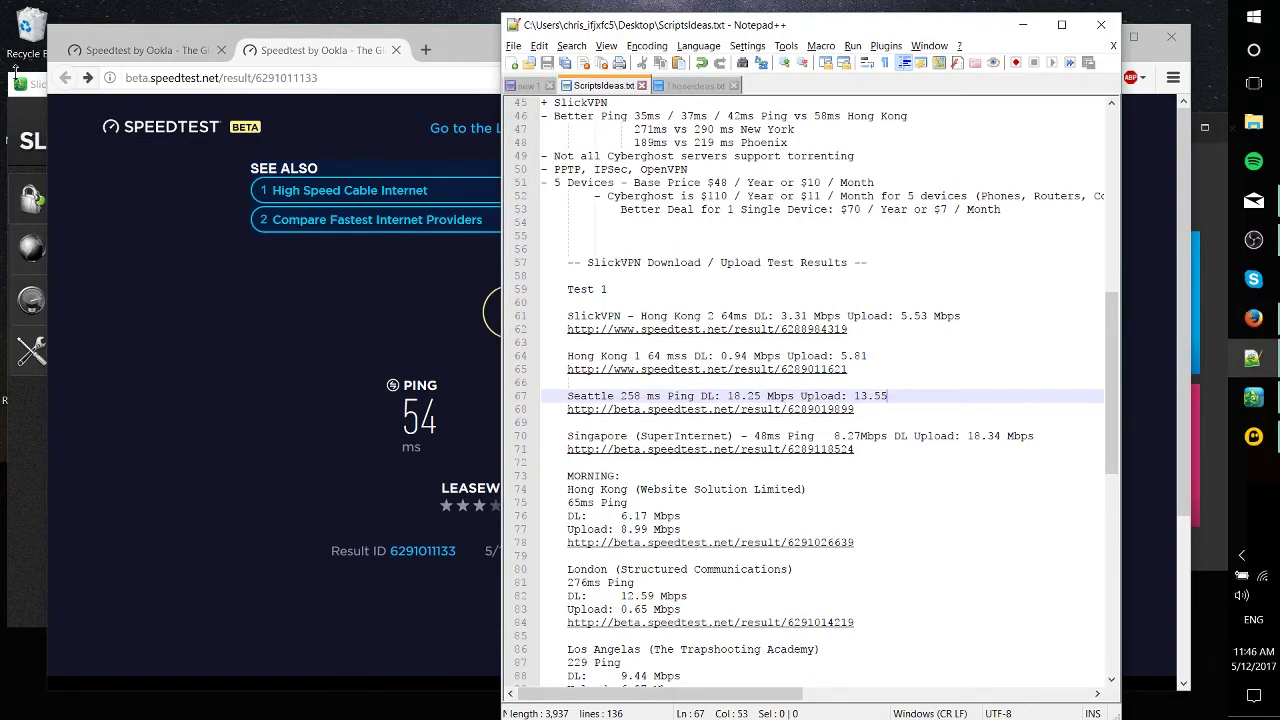
pyautogui.click(33, 93)
pyautogui.click(840, 182)
pyautogui.scroll(4, 830, 180)
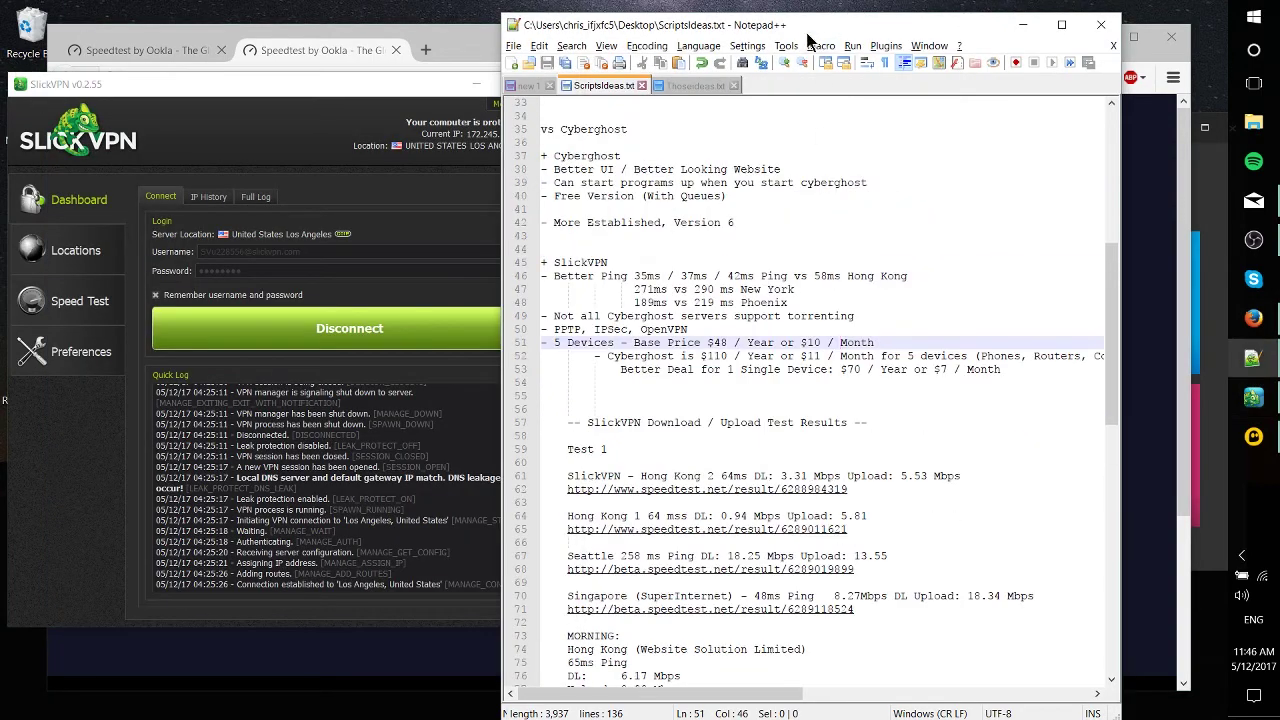
pyautogui.moveTo(808, 36); pyautogui.dragTo(857, 33)
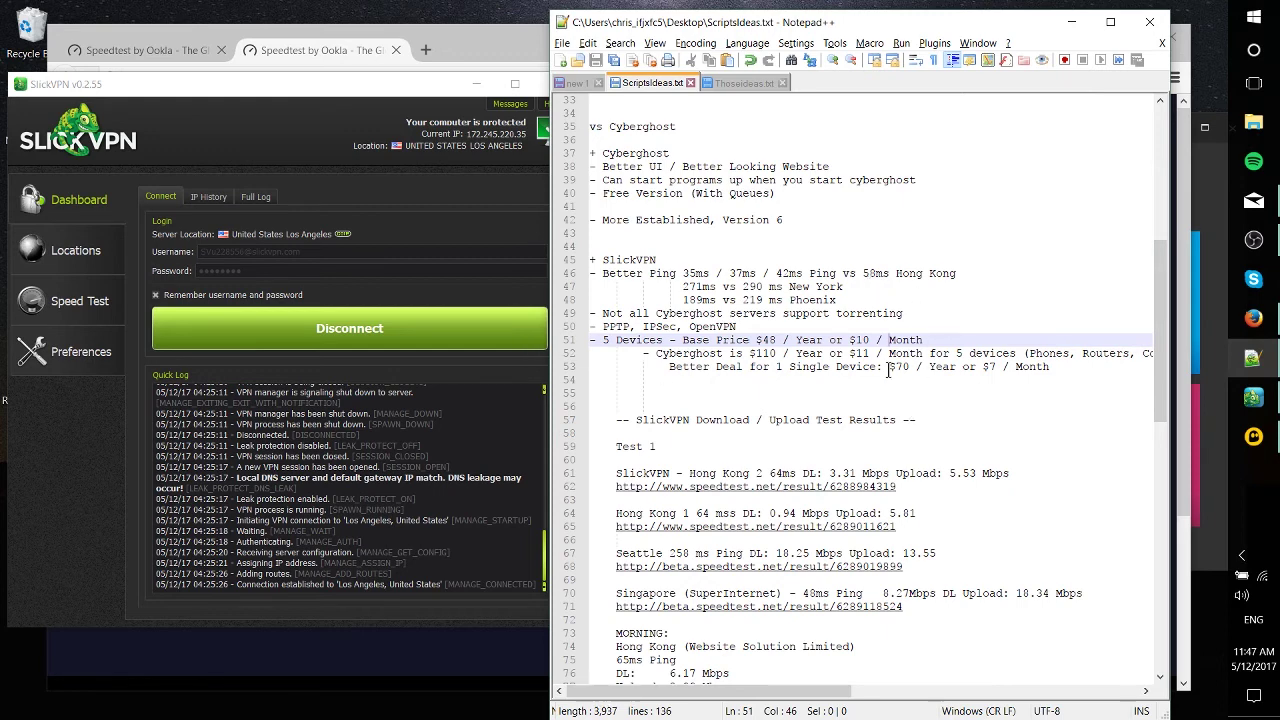
# - Highlight the $70 single-device yearly price and widen the notes window to the left
pyautogui.moveTo(886, 368); pyautogui.dragTo(920, 368)
pyautogui.click(920, 368)
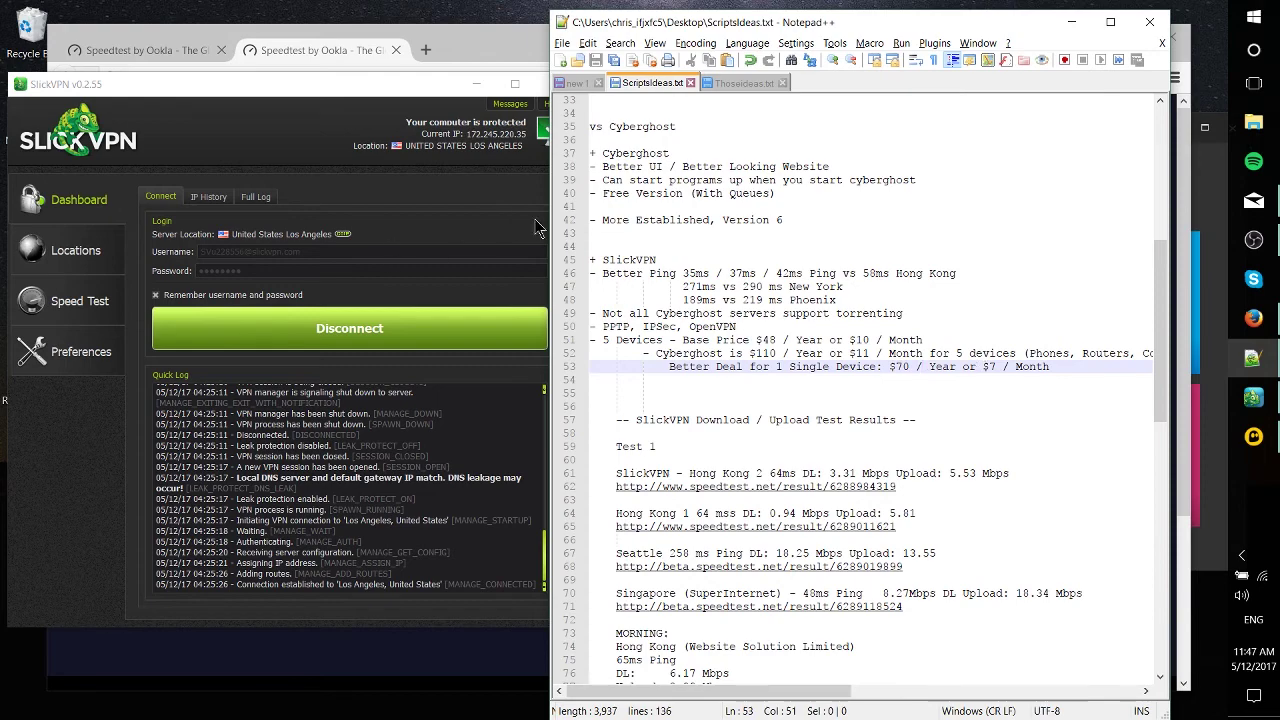
pyautogui.moveTo(552, 225); pyautogui.dragTo(279, 242)
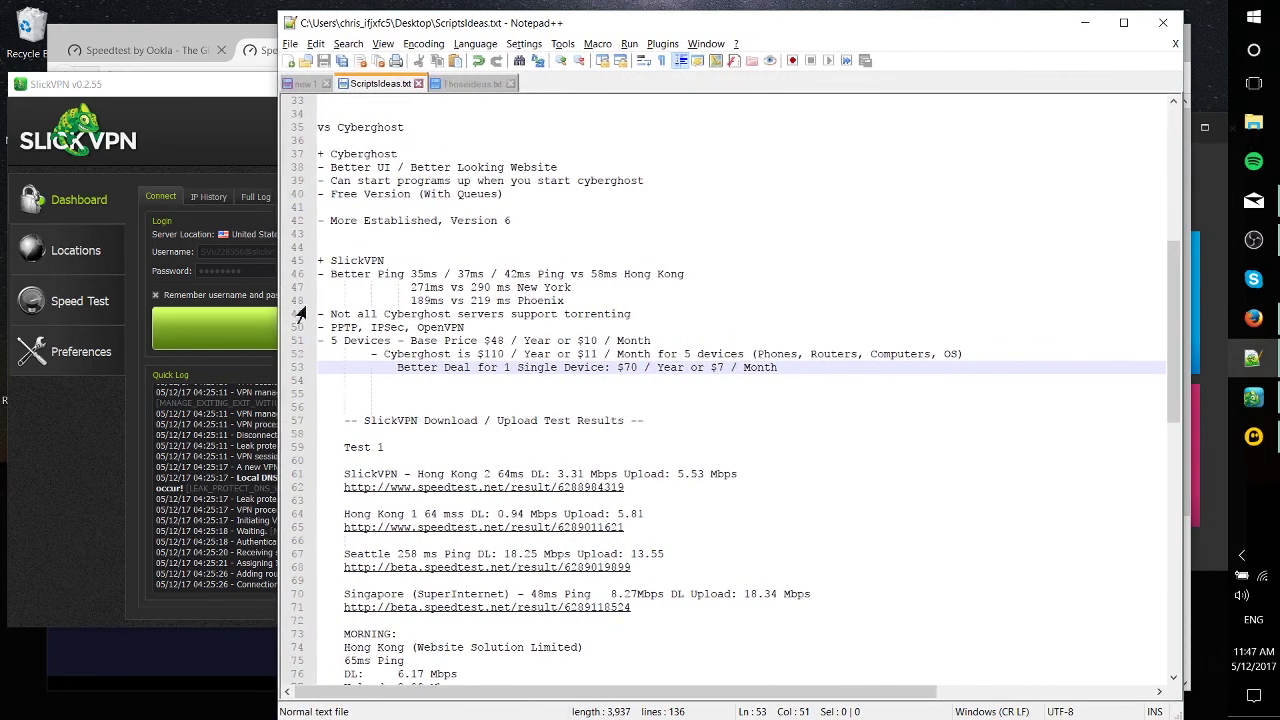
# - Highlight CyberGhost's $110 / $11 pricing and SlickVPN's $48 / Year or $10 / Month
pyautogui.moveTo(483, 354); pyautogui.dragTo(890, 370)
pyautogui.click(506, 355)
pyautogui.click(890, 368)
pyautogui.click(524, 343)
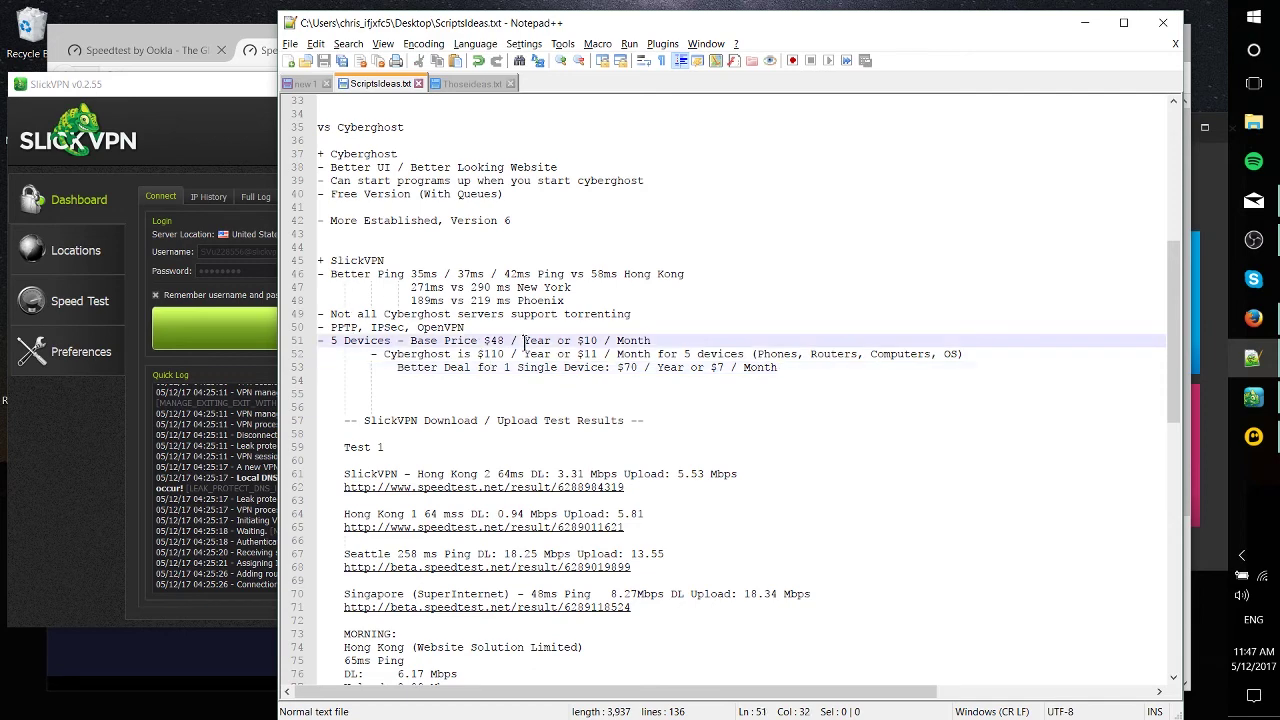
pyautogui.moveTo(524, 343); pyautogui.dragTo(655, 340)
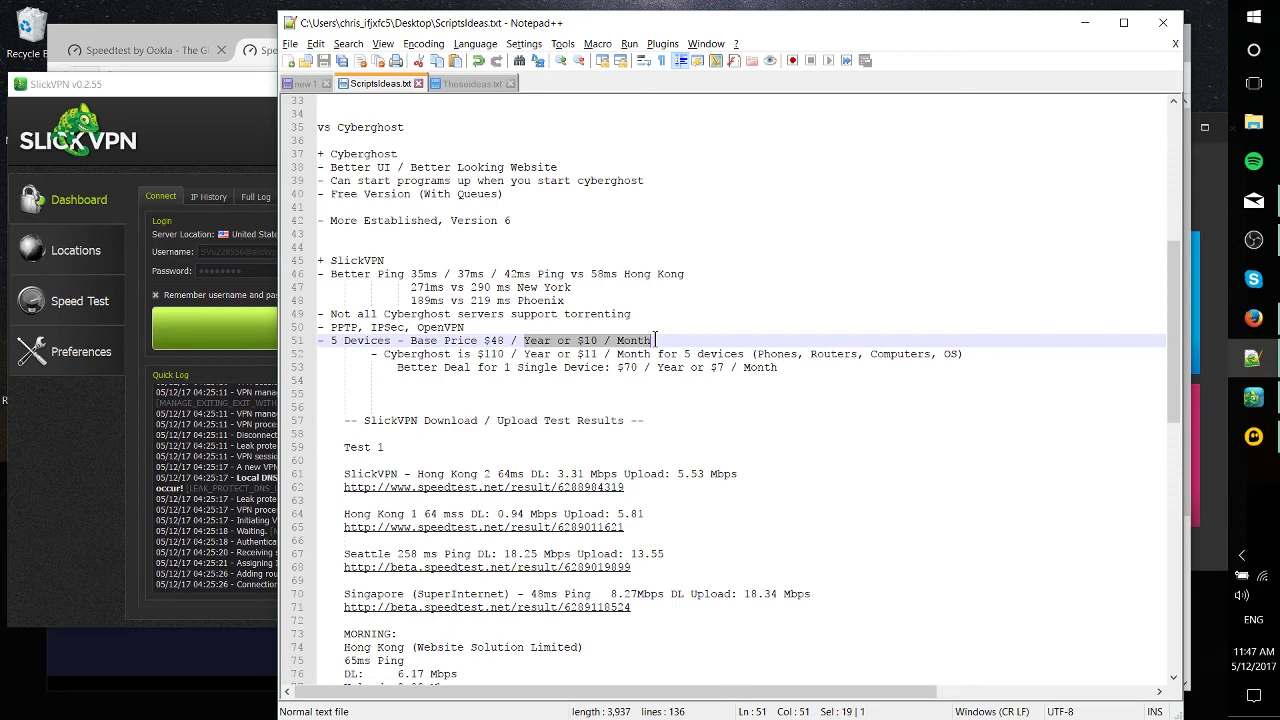
pyautogui.click(657, 340)
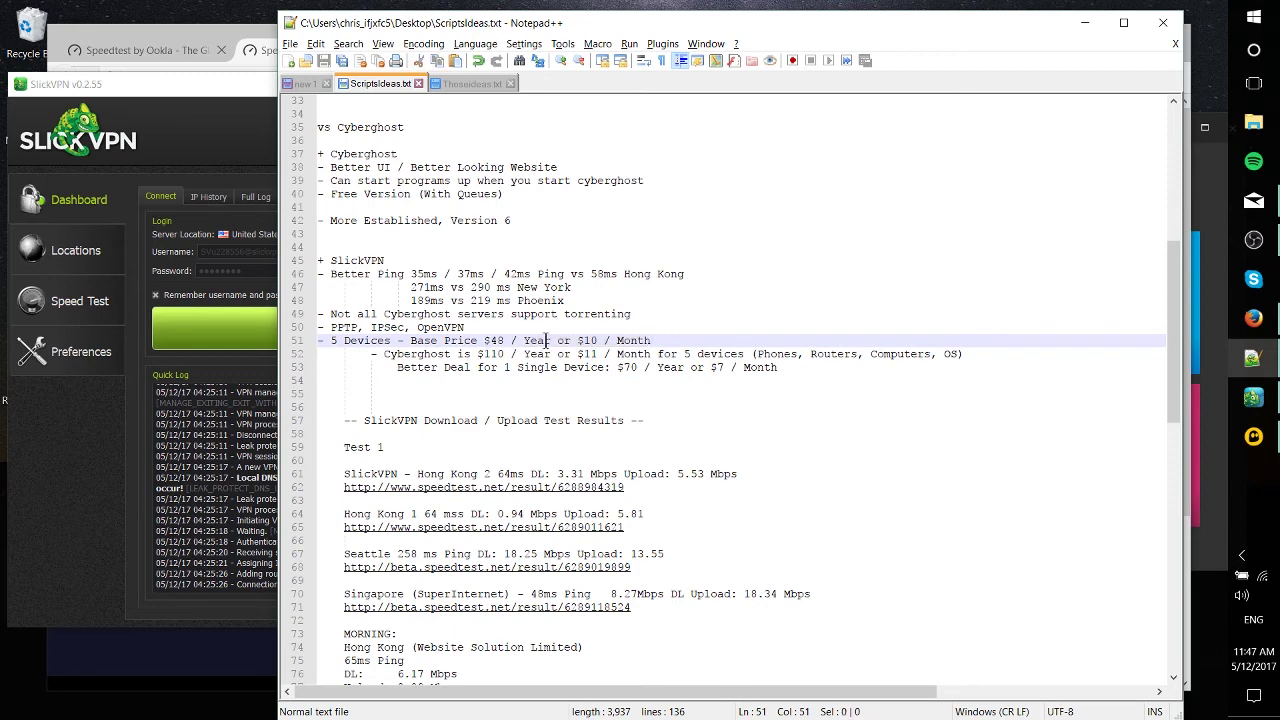
pyautogui.moveTo(551, 341); pyautogui.dragTo(484, 344)
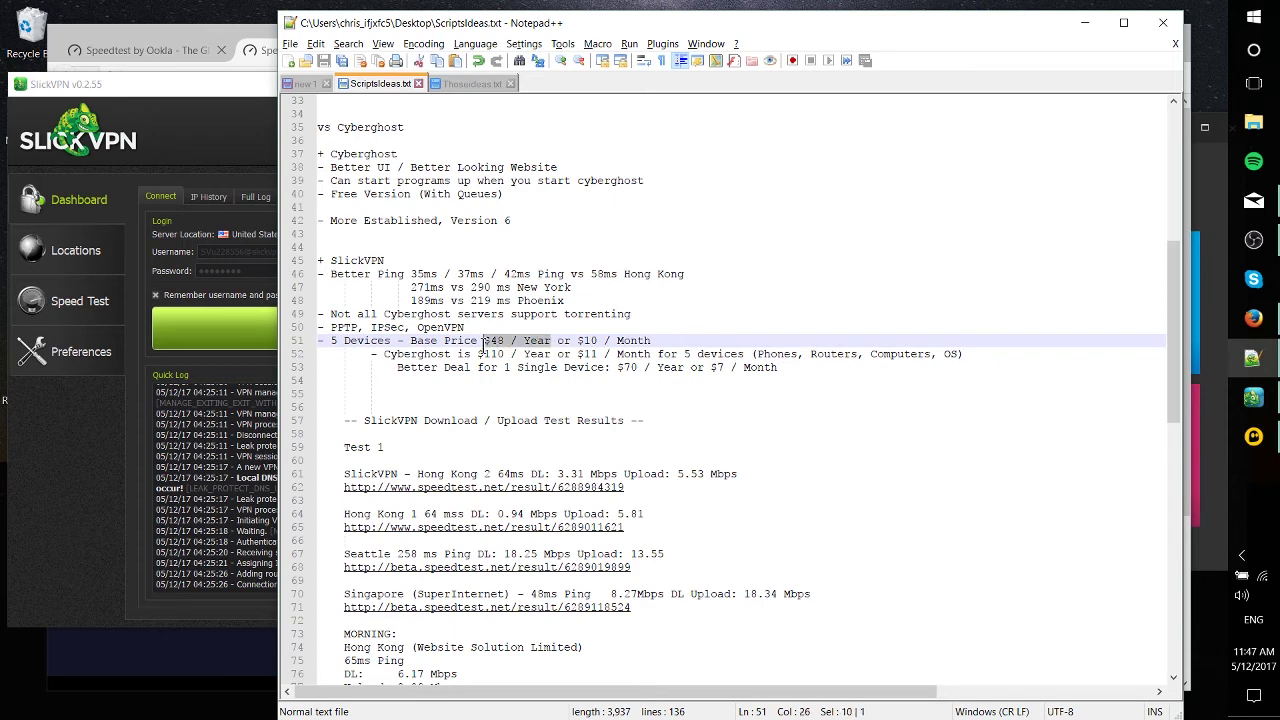
pyautogui.click(493, 341)
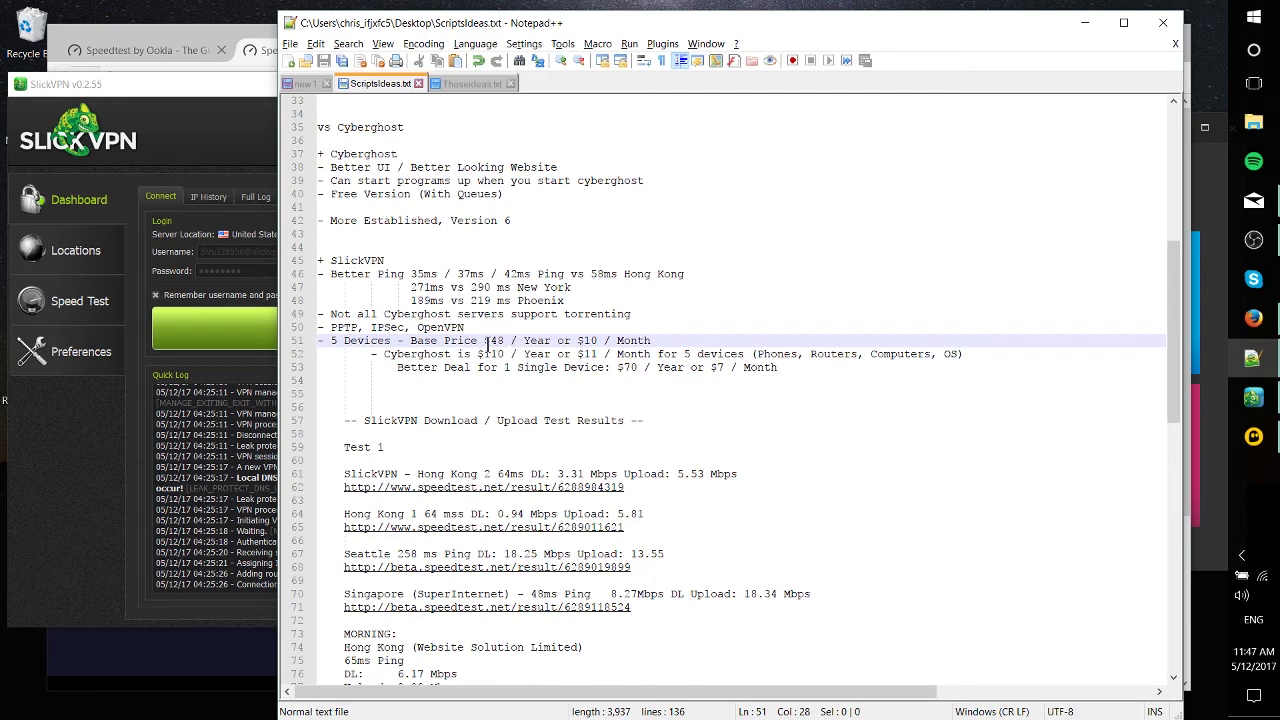
pyautogui.moveTo(484, 341); pyautogui.dragTo(557, 341)
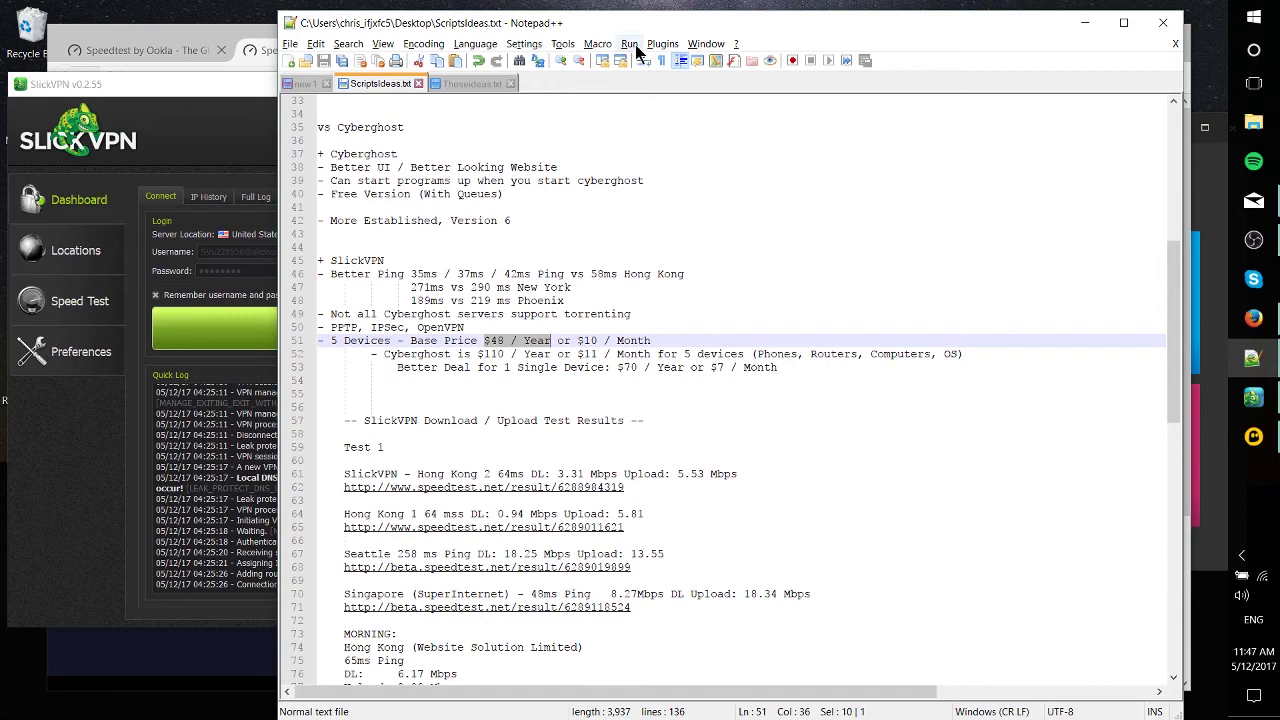
# - Move the notes window right and the SlickVPN window down, keeping Notepad++ in front
pyautogui.moveTo(648, 30); pyautogui.dragTo(787, 38)
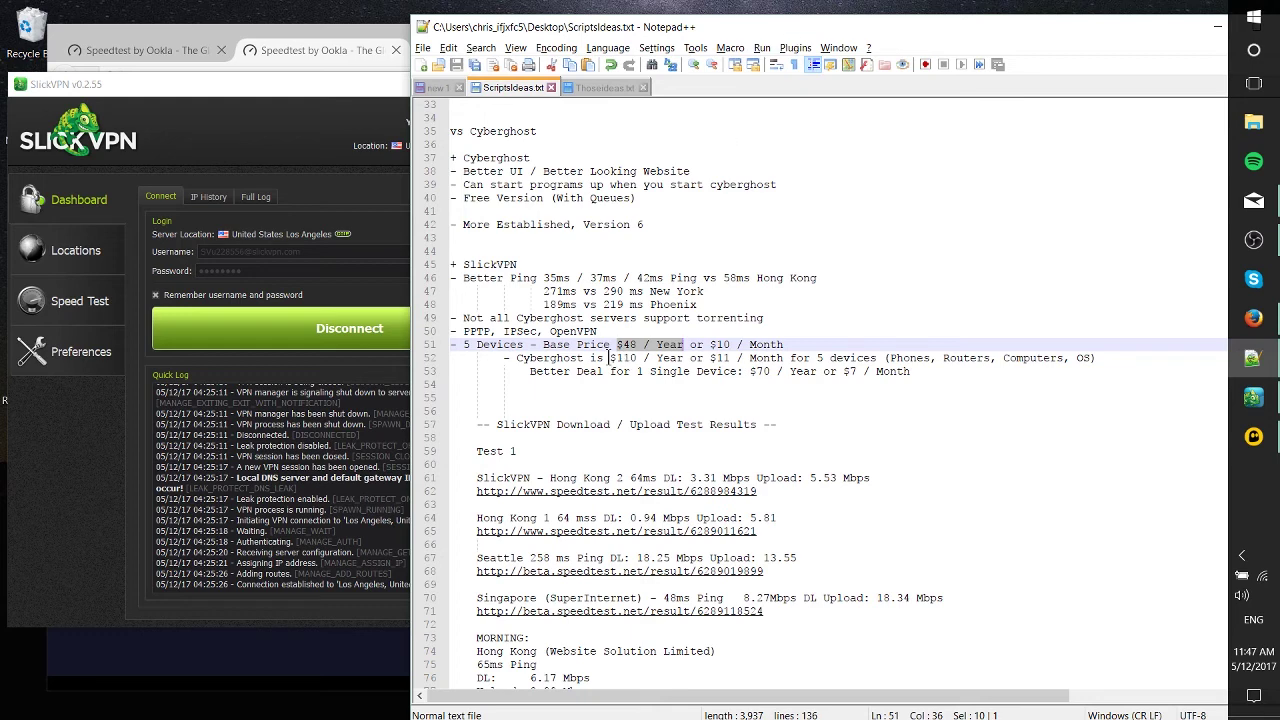
pyautogui.moveTo(610, 357); pyautogui.dragTo(640, 357)
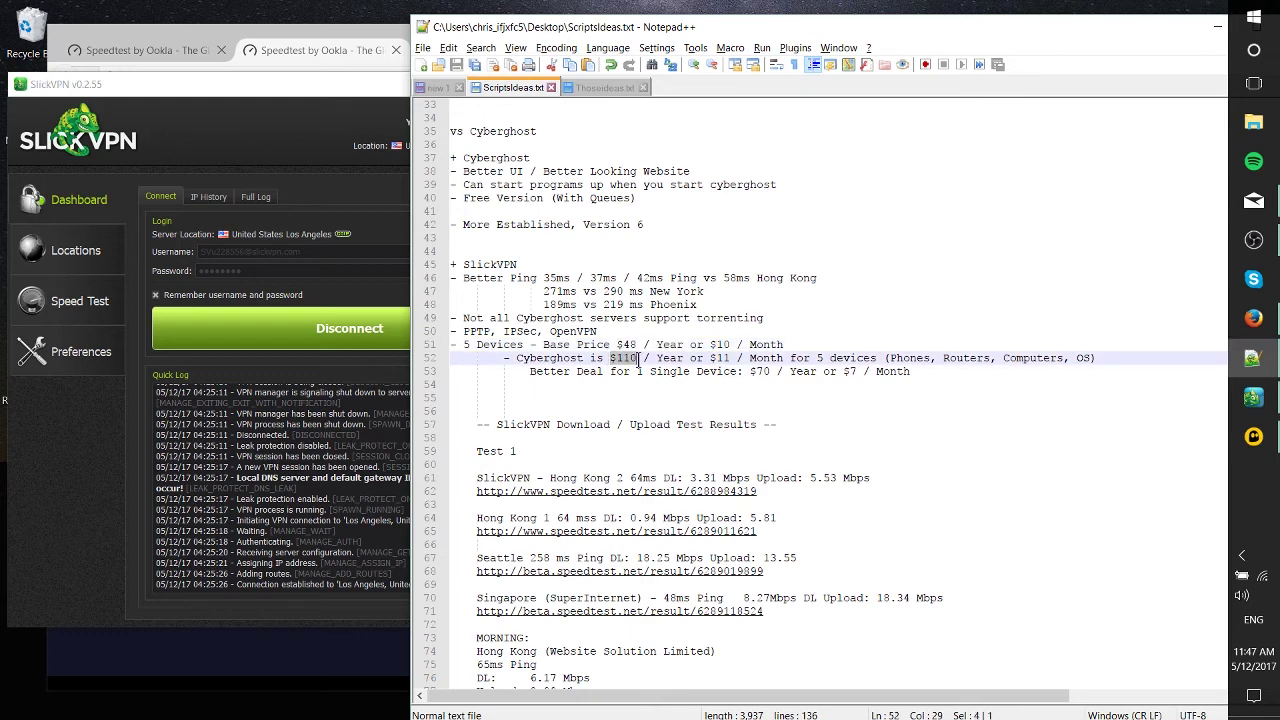
pyautogui.click(320, 93)
pyautogui.moveTo(320, 93)
pyautogui.mouseDown()
pyautogui.moveTo(345, 70)
pyautogui.moveTo(349, 113)
pyautogui.moveTo(337, 104)
pyautogui.mouseUp()
pyautogui.click(665, 33)
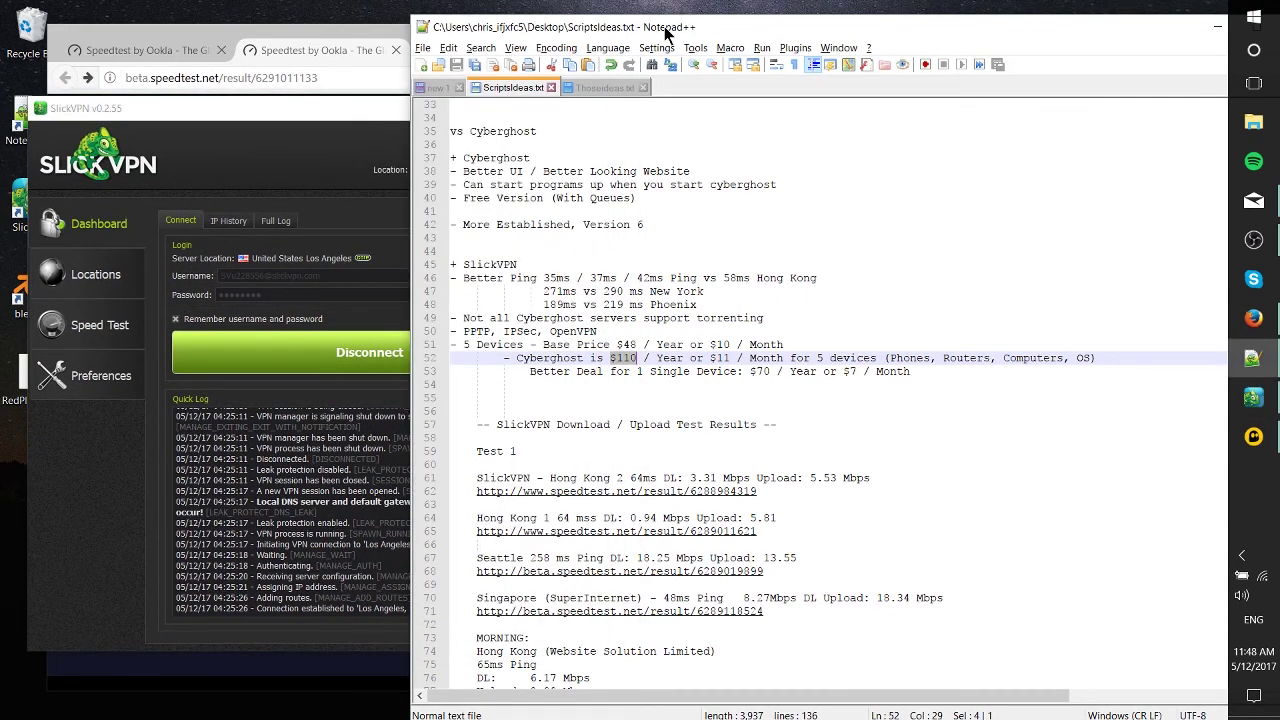
# - Bring SlickVPN forward, then open CyberGhost VPN's home screen from the taskbar
pyautogui.click(371, 110)
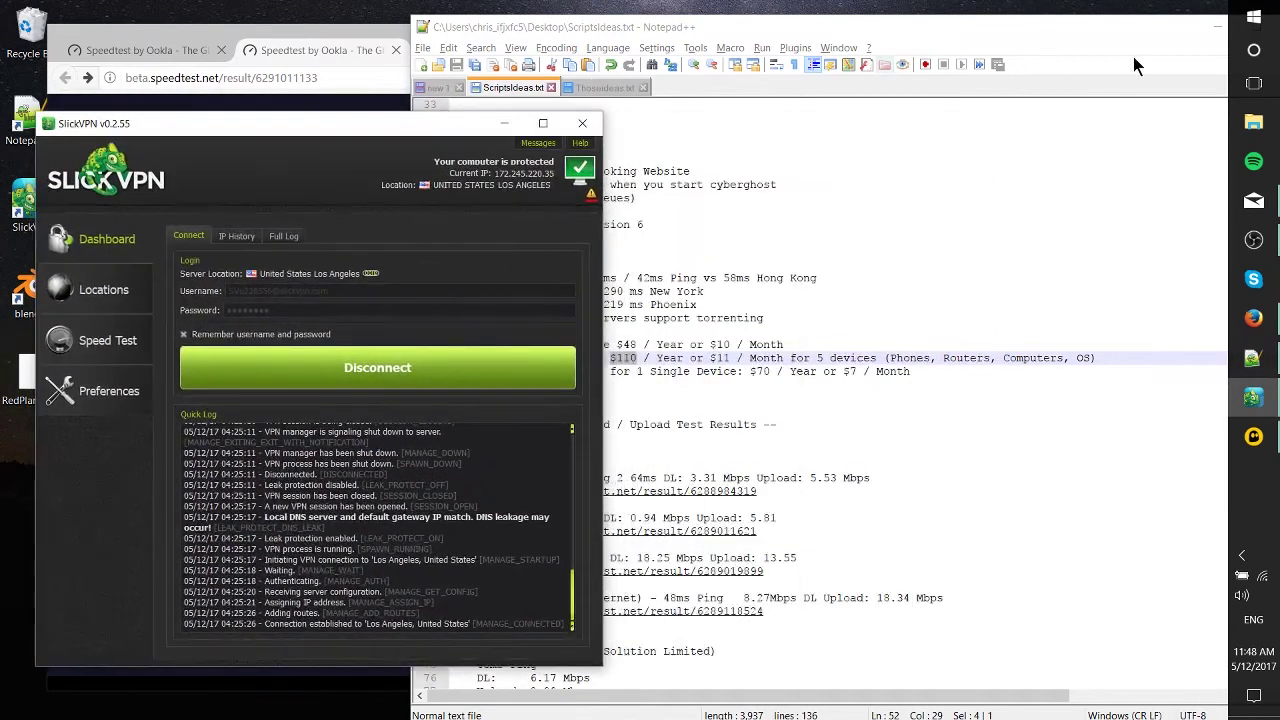
pyautogui.click(1253, 436)
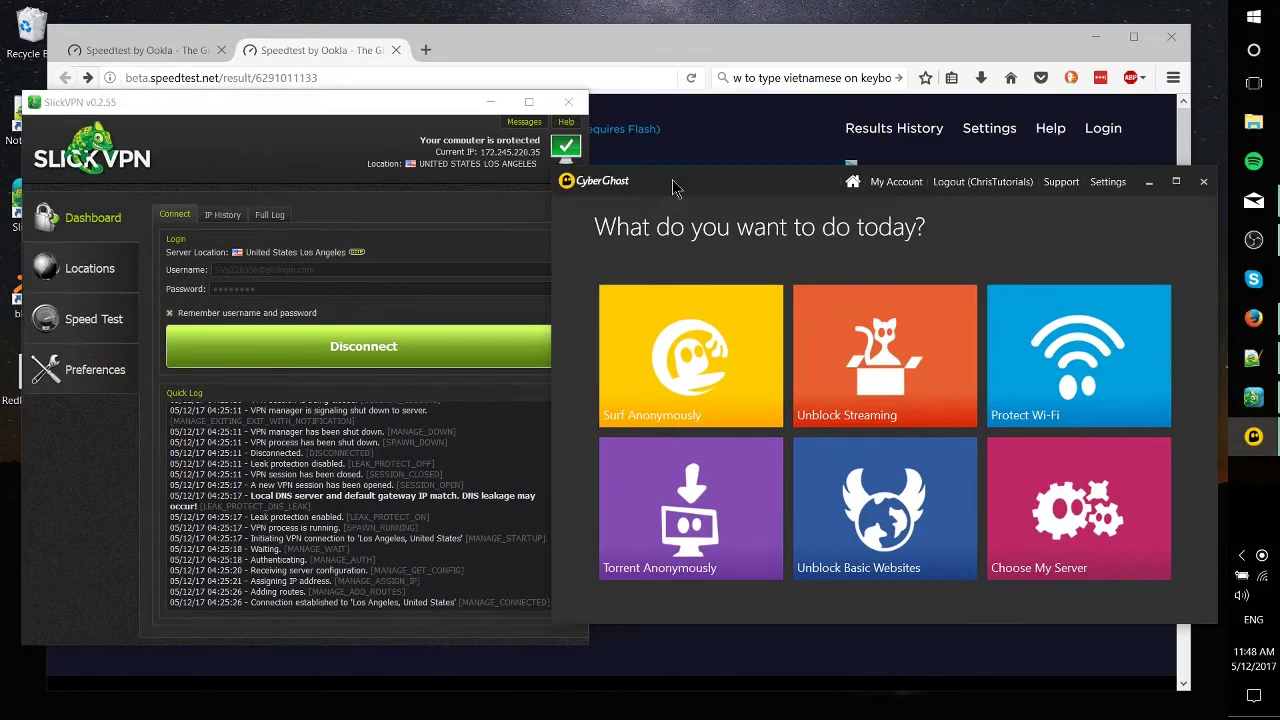